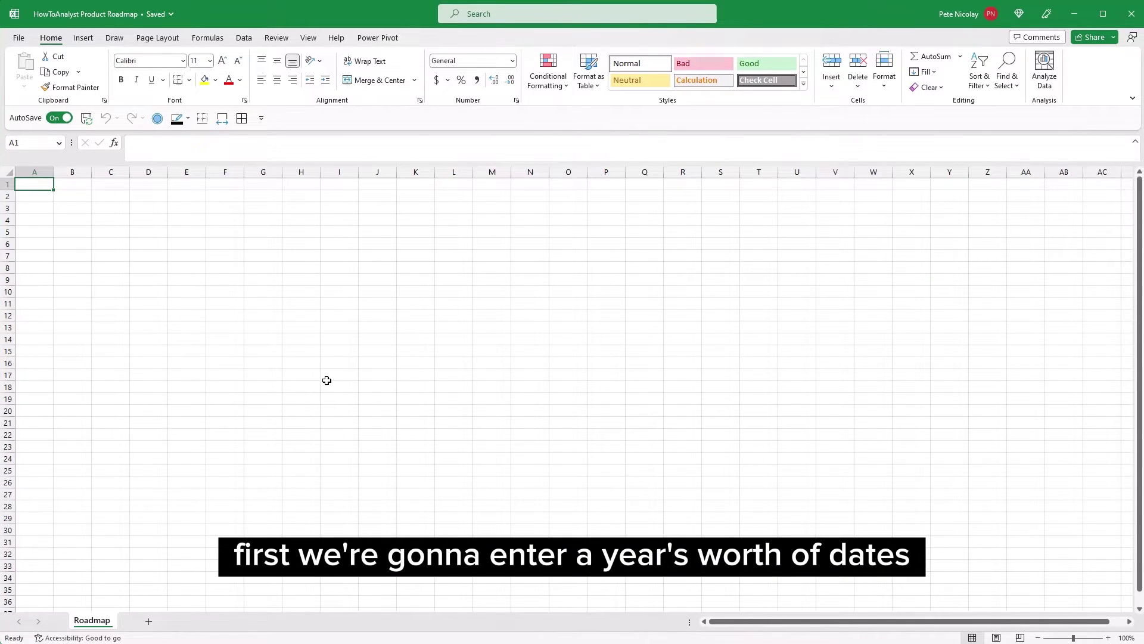
Enter 1/1/2023 in G4 and a +32-day formula in H4, filled across to R4.
click(256, 220)
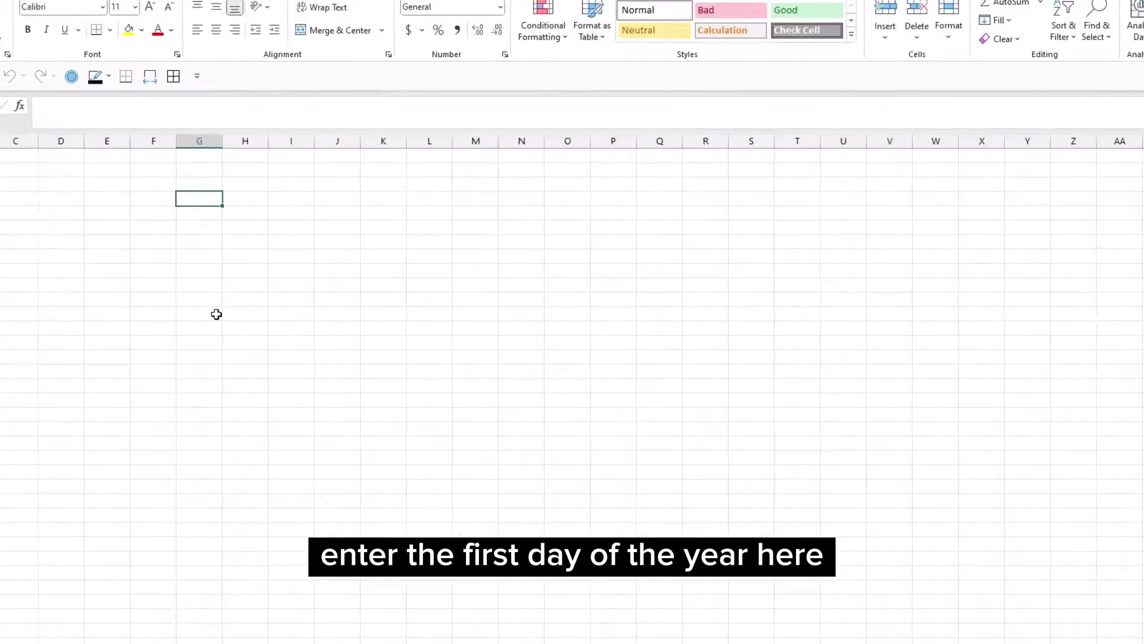
text(1/1/2023)
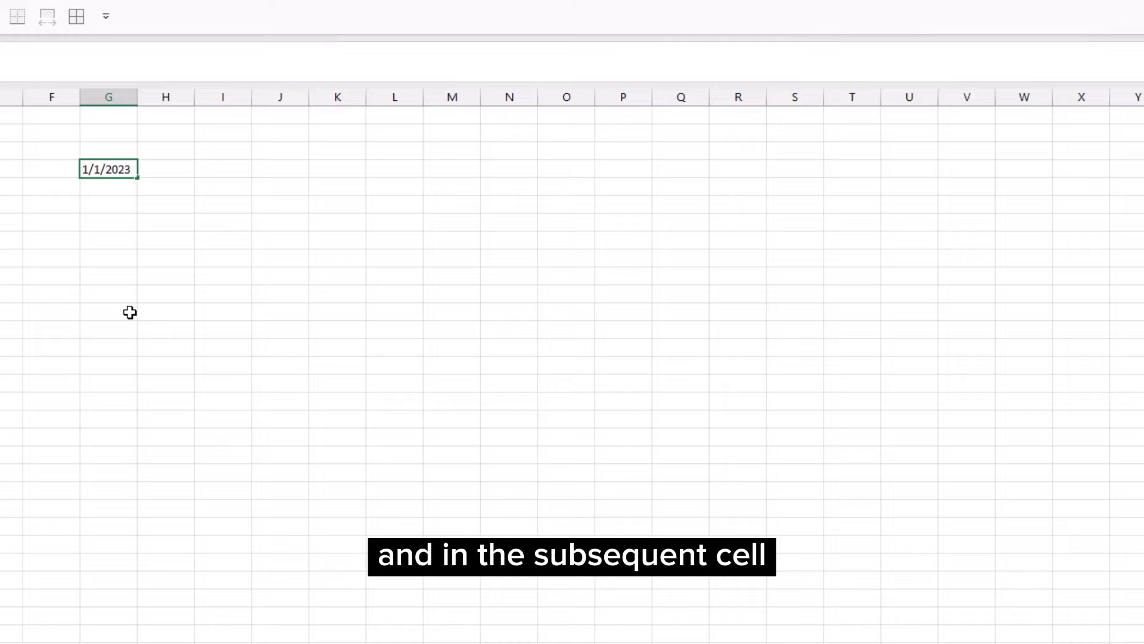
key(Tab)
text(+)
key(Left)
text(+)
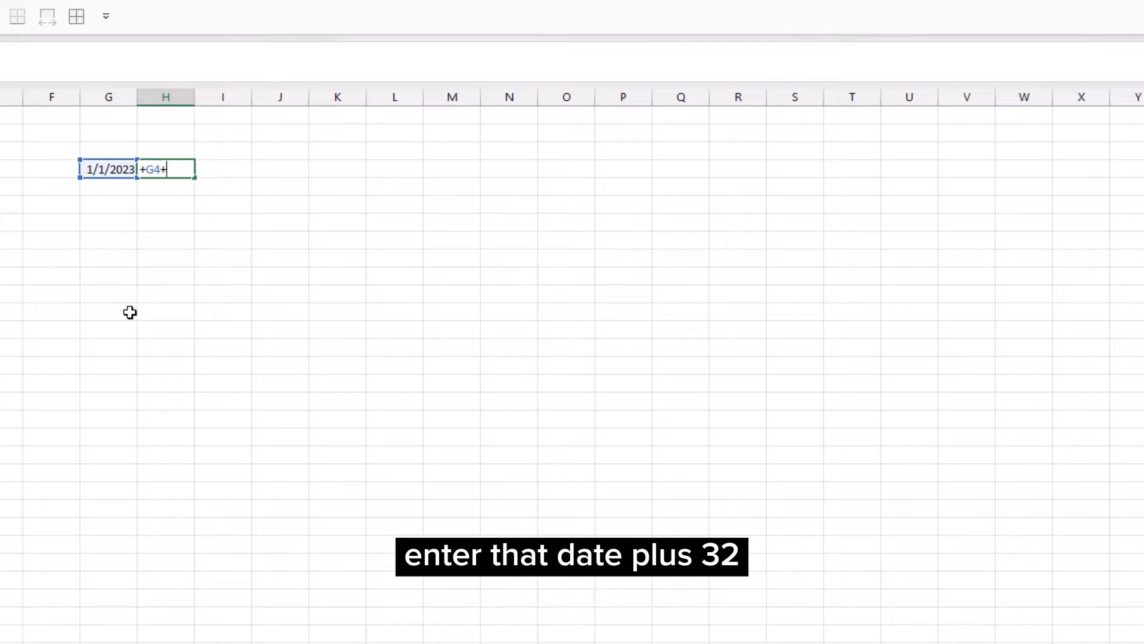
key(Tab)
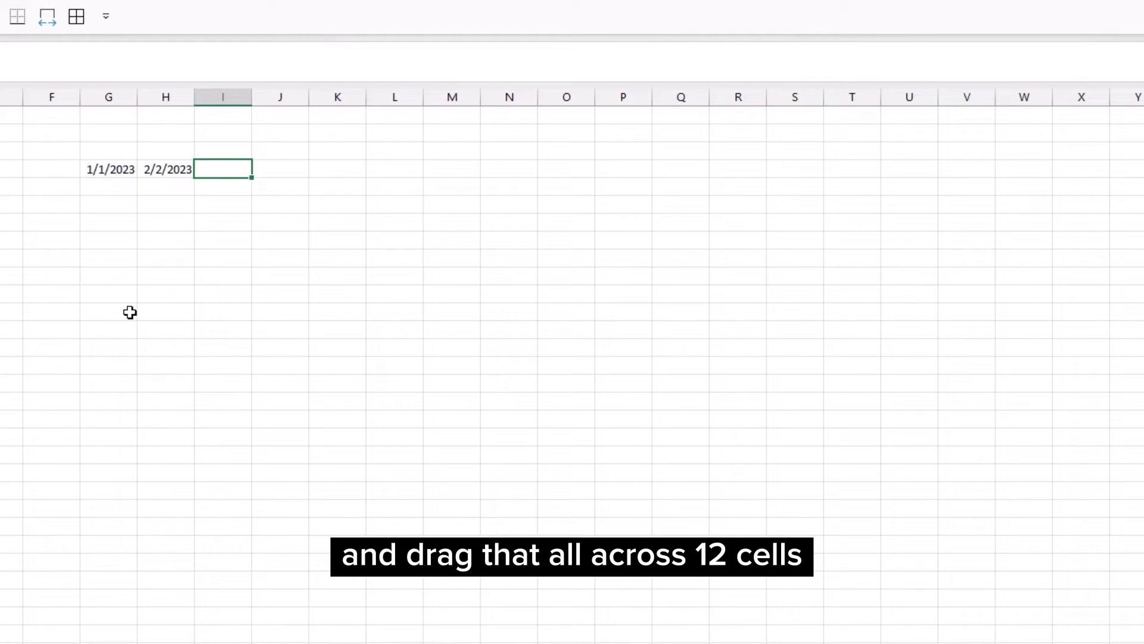
click(166, 169)
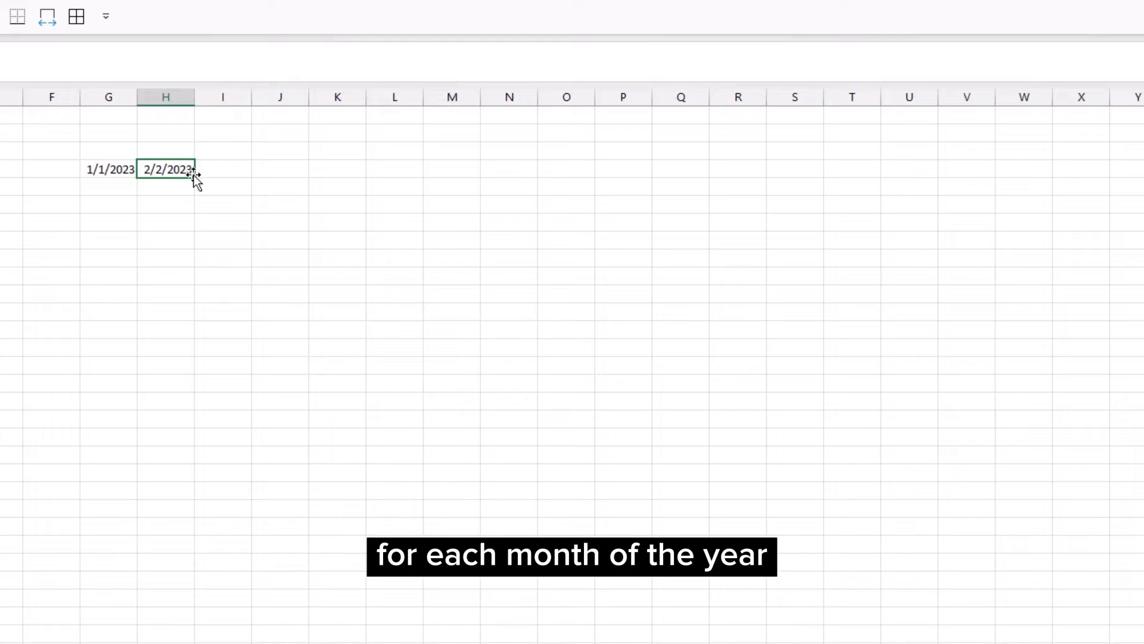
drag(195, 177, 757, 181)
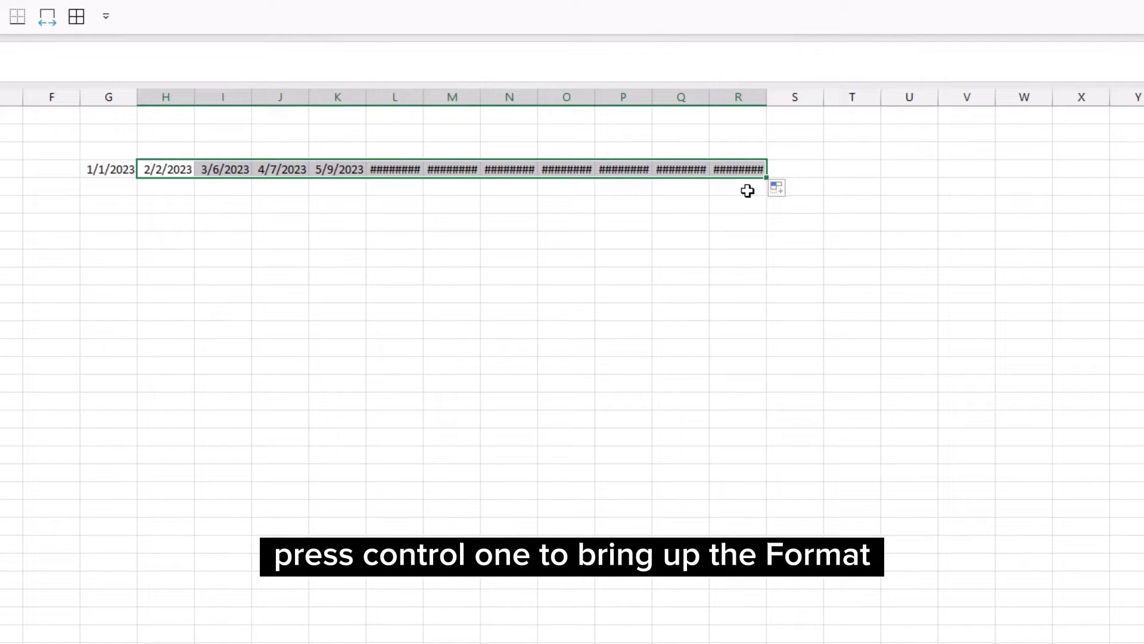
Give the G4:R4 dates the custom number format mmm so they show Jan–Dec.
key(Left)
key(ctrl+shift+Right)
key(ctrl+1)
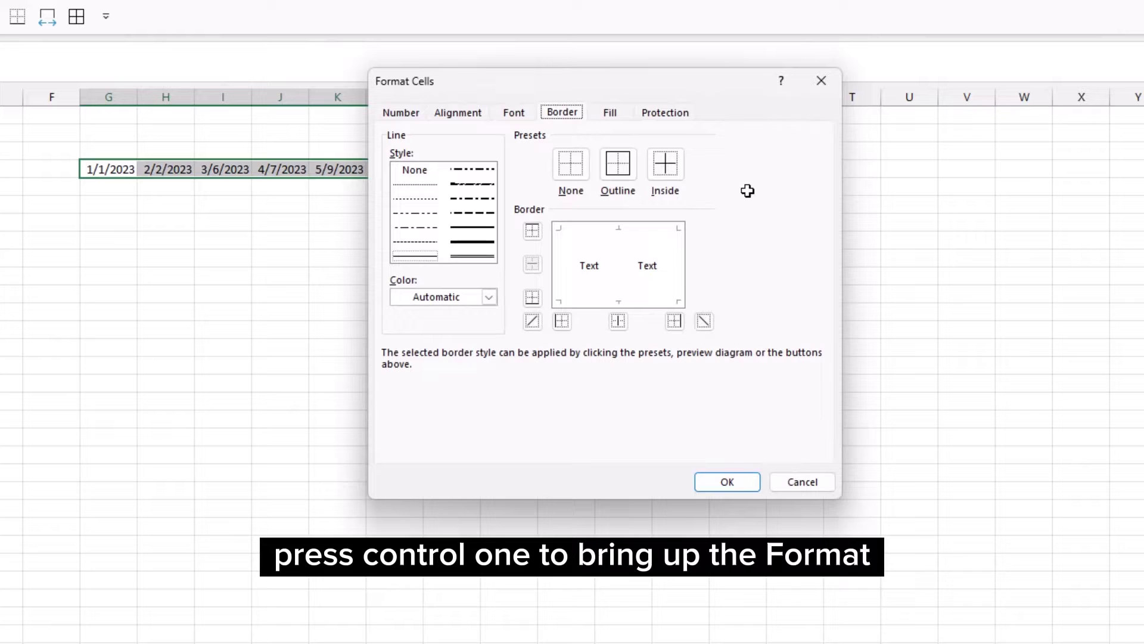
click(398, 113)
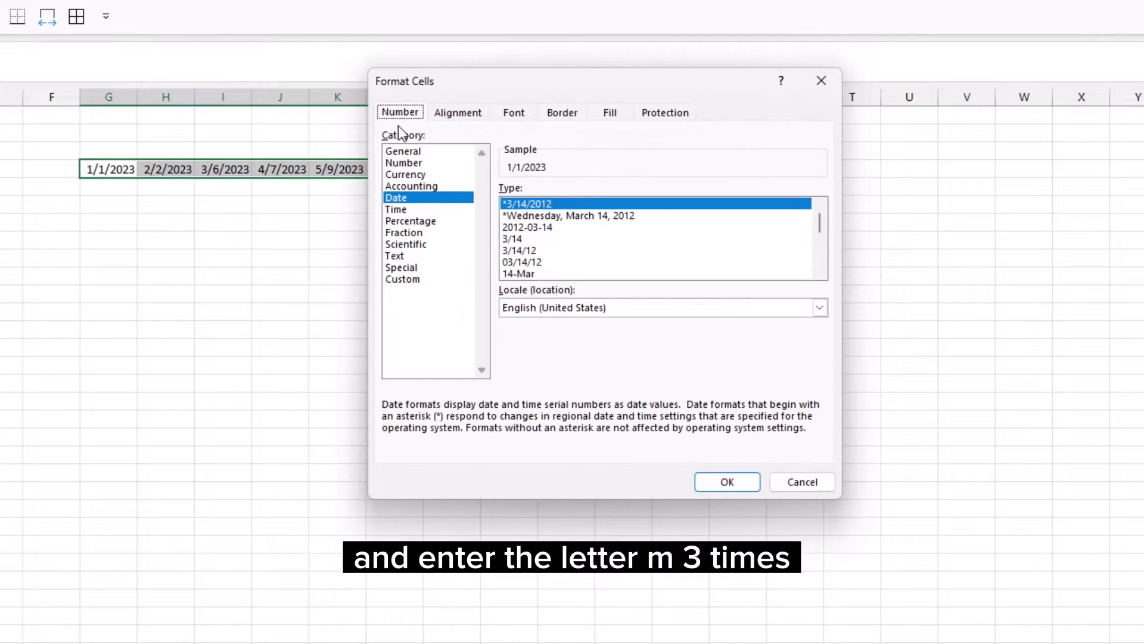
click(403, 277)
drag(548, 205, 501, 206)
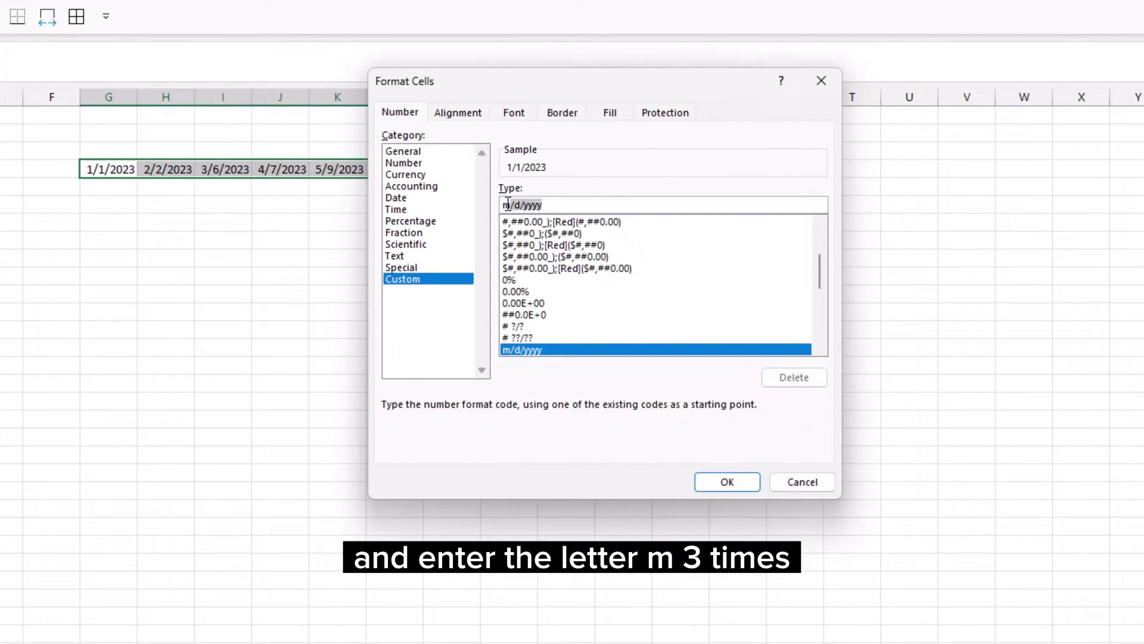
text(mmm)
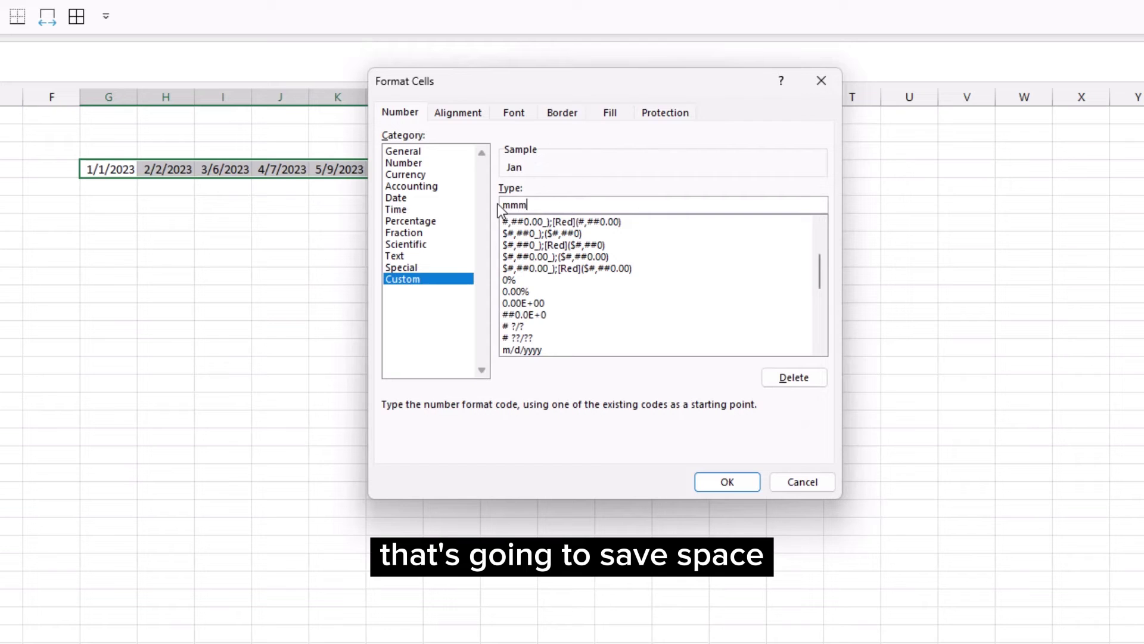
click(724, 480)
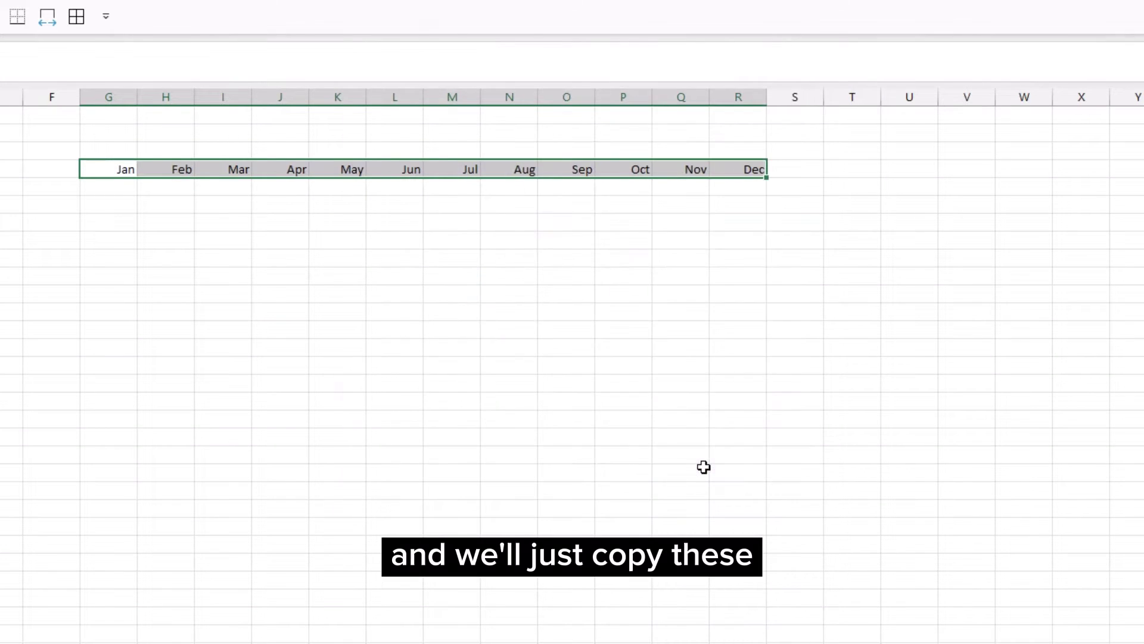
Copy the Jan–Dec month row so it can be pasted back over itself.
right_click(159, 169)
click(200, 234)
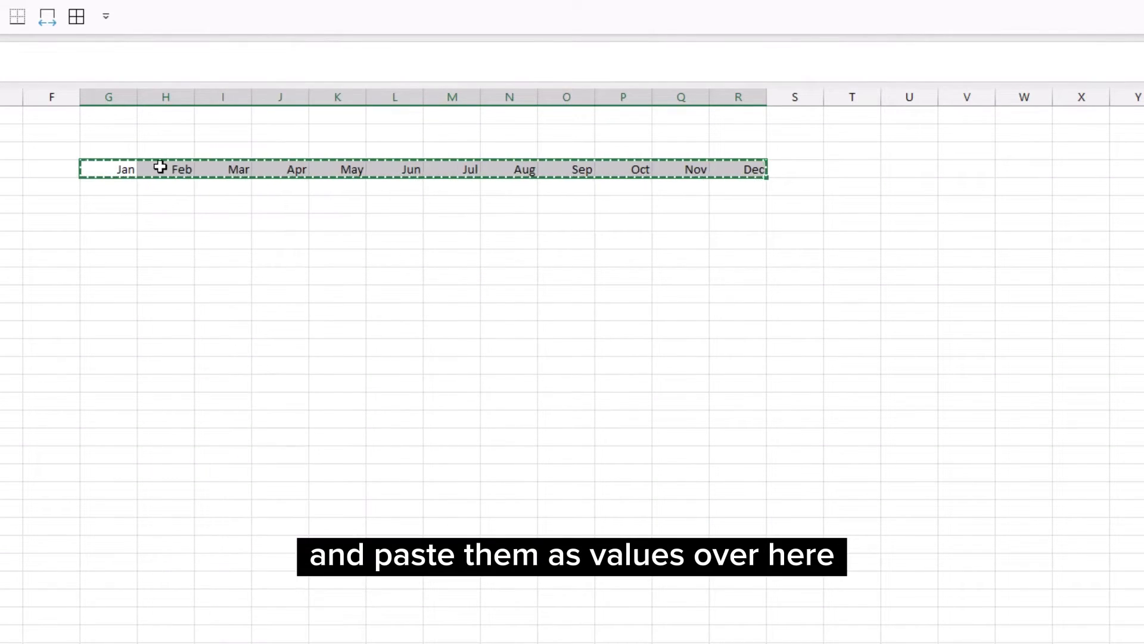
right_click(160, 168)
Paste the months back as values only, then enter Version in B4 and 23.1.0 in B5.
mouse_move(345, 325)
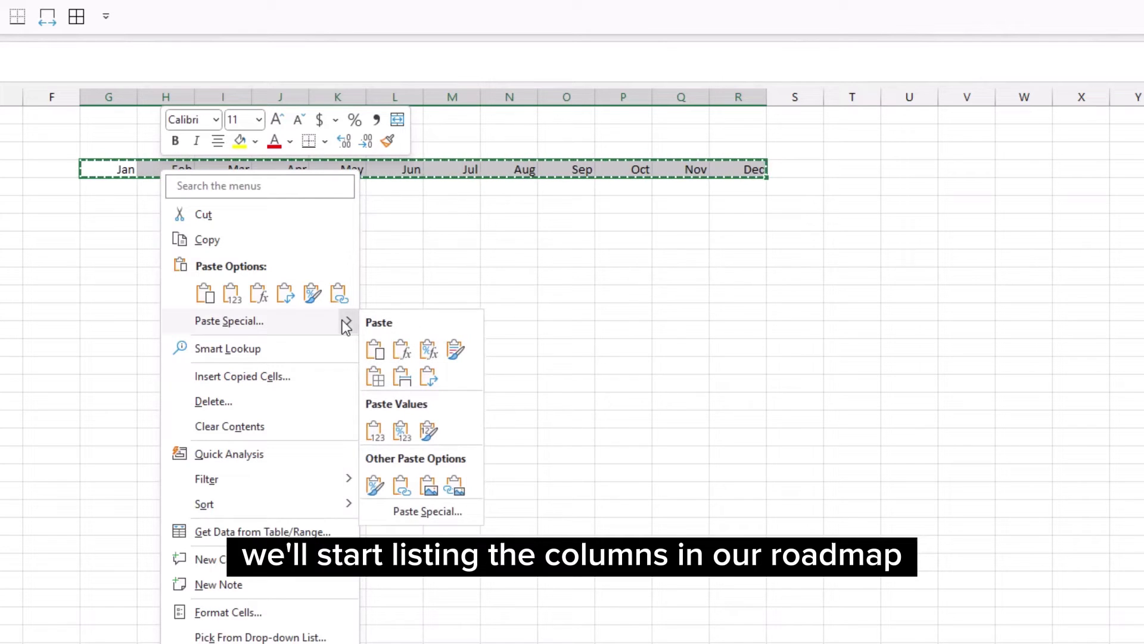
click(376, 434)
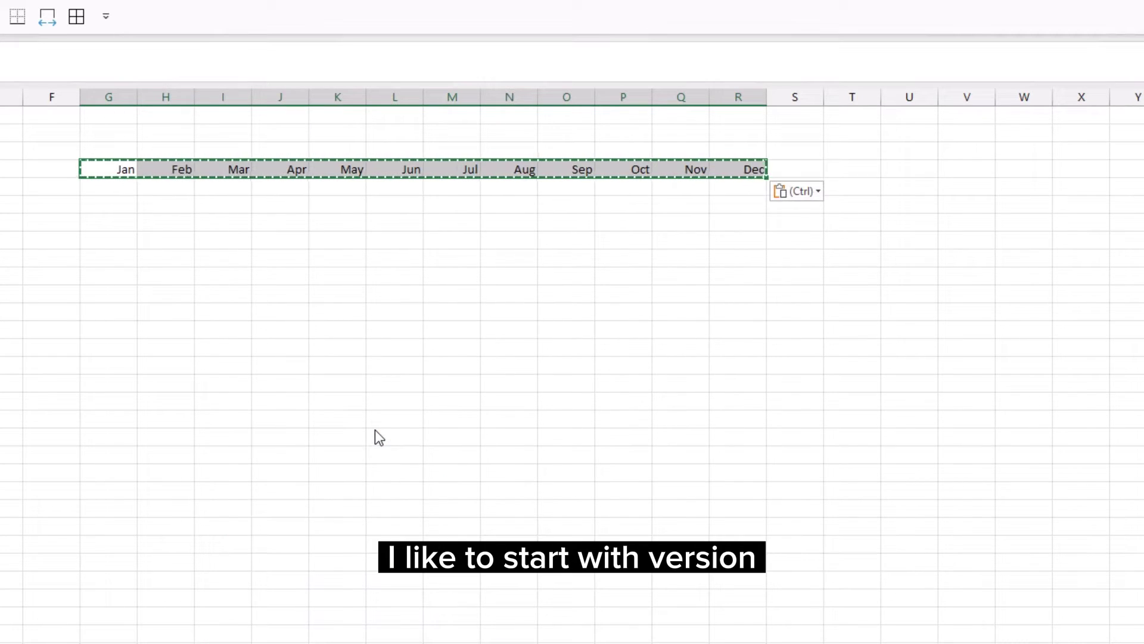
click(108, 169)
text(Ver)
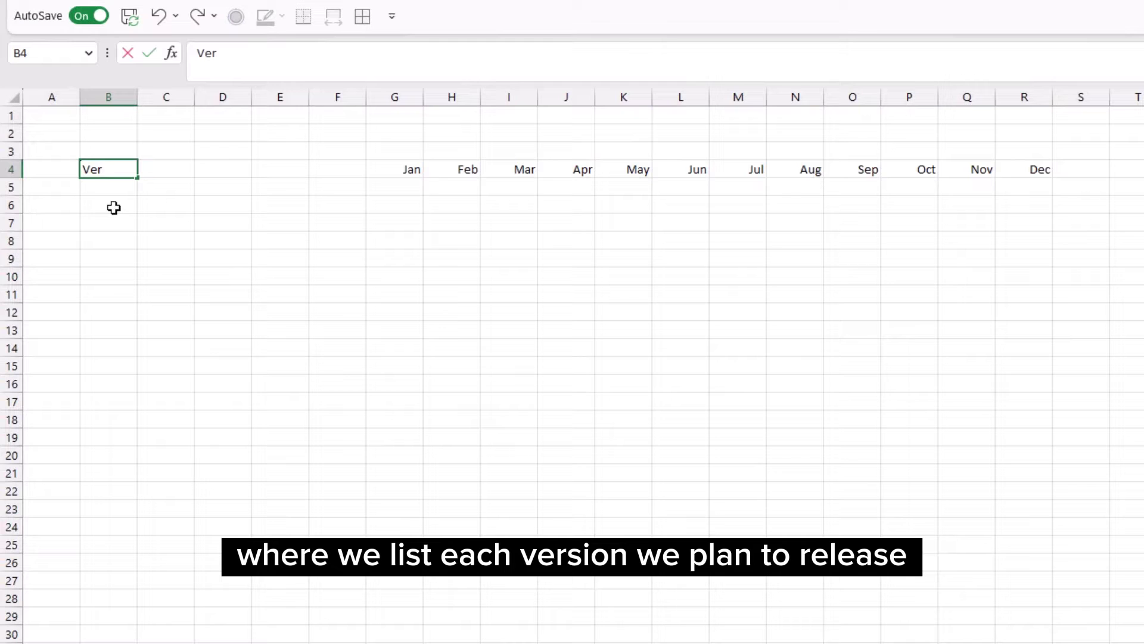
text(sion)
key(Return)
text(23.1)
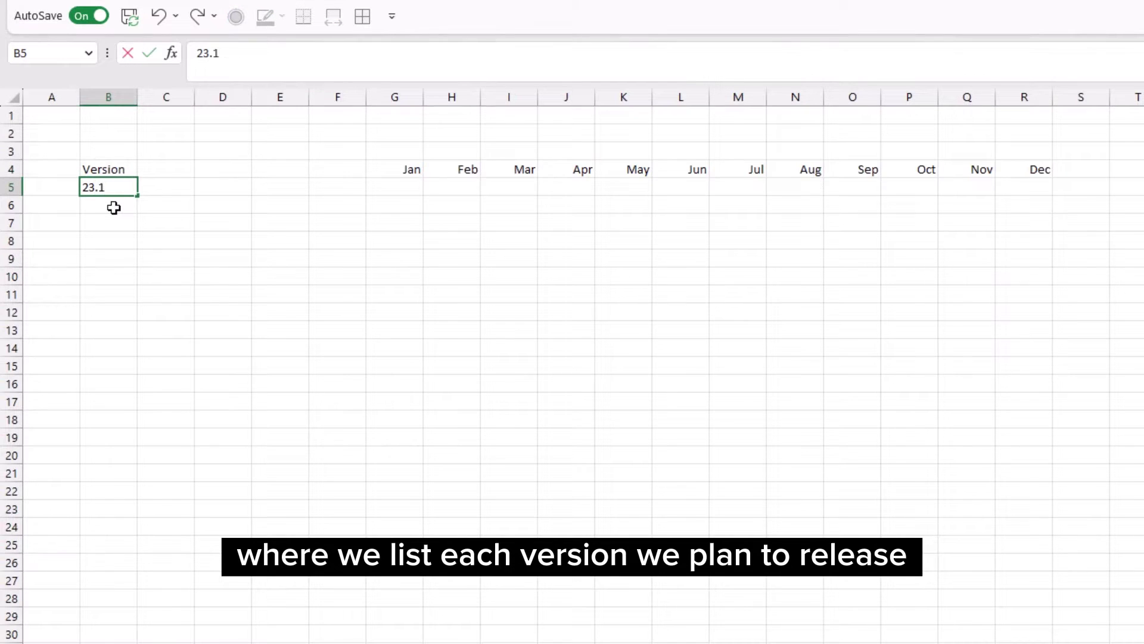
text(.0)
Enter Feature in C4 with Feature 1 in C5, and the Goal heading in D4.
click(154, 163)
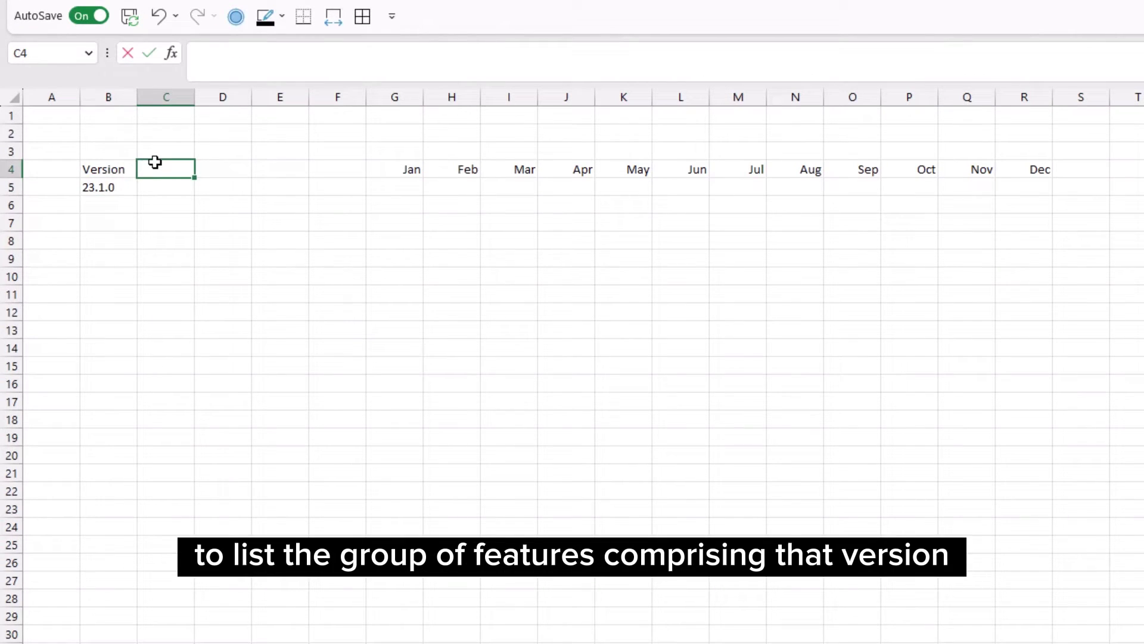
text(Feature)
key(Return)
text(Feature 1)
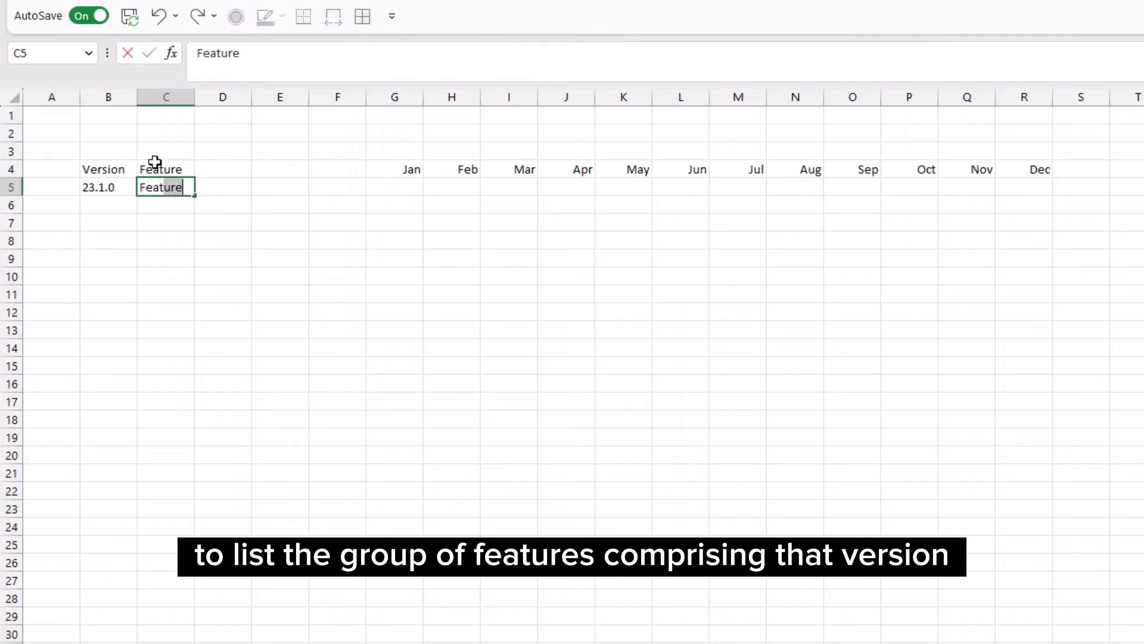
click(218, 168)
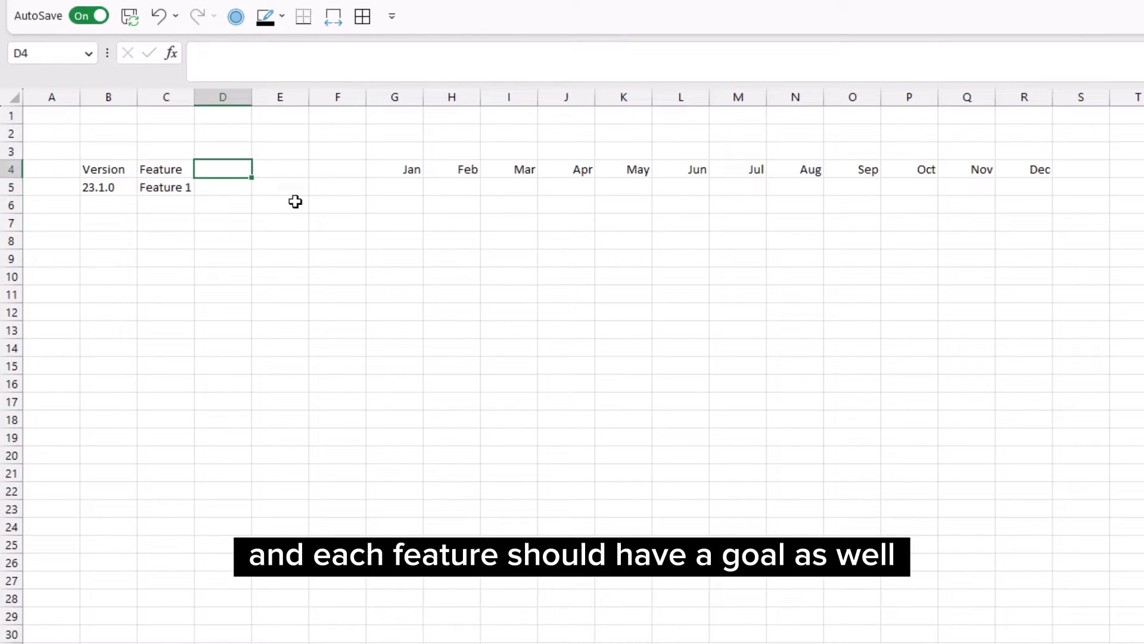
text(Goal)
key(Return)
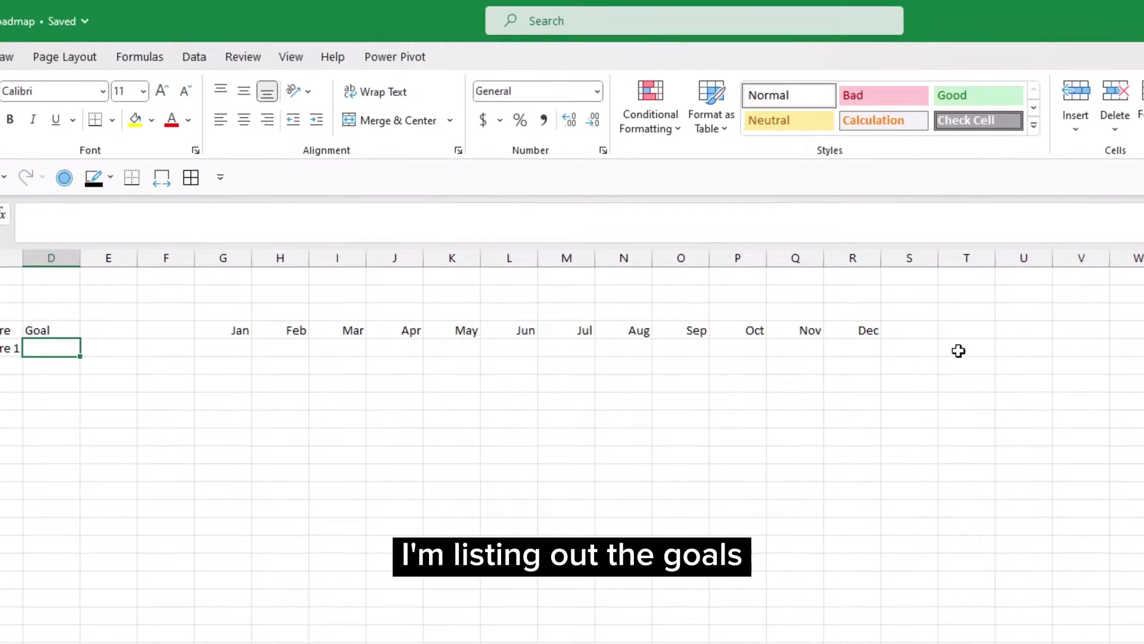
Type C Sat, New customers and Revenue down cells T5:T7.
click(958, 351)
text(C)
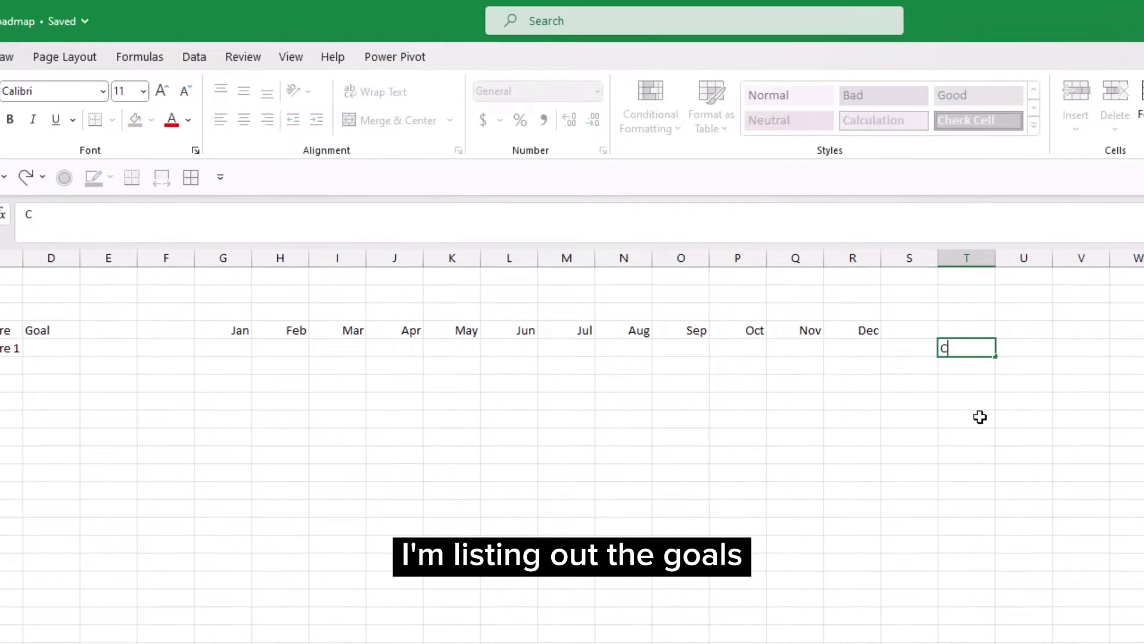
text( Sat)
key(Return)
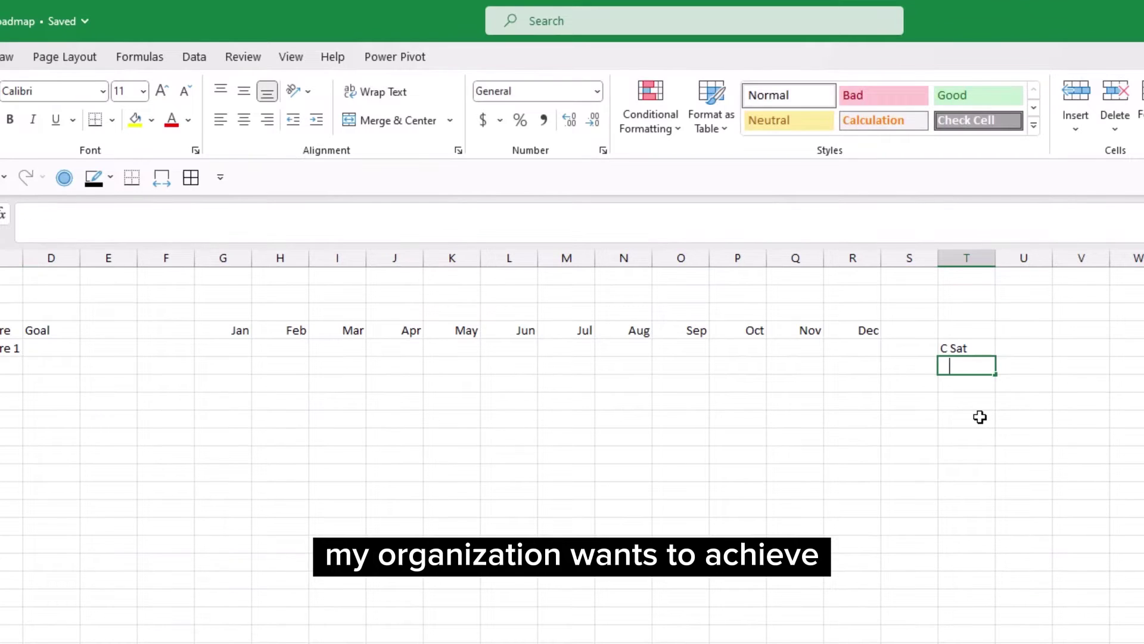
text(New customers)
key(Return)
text(Rev)
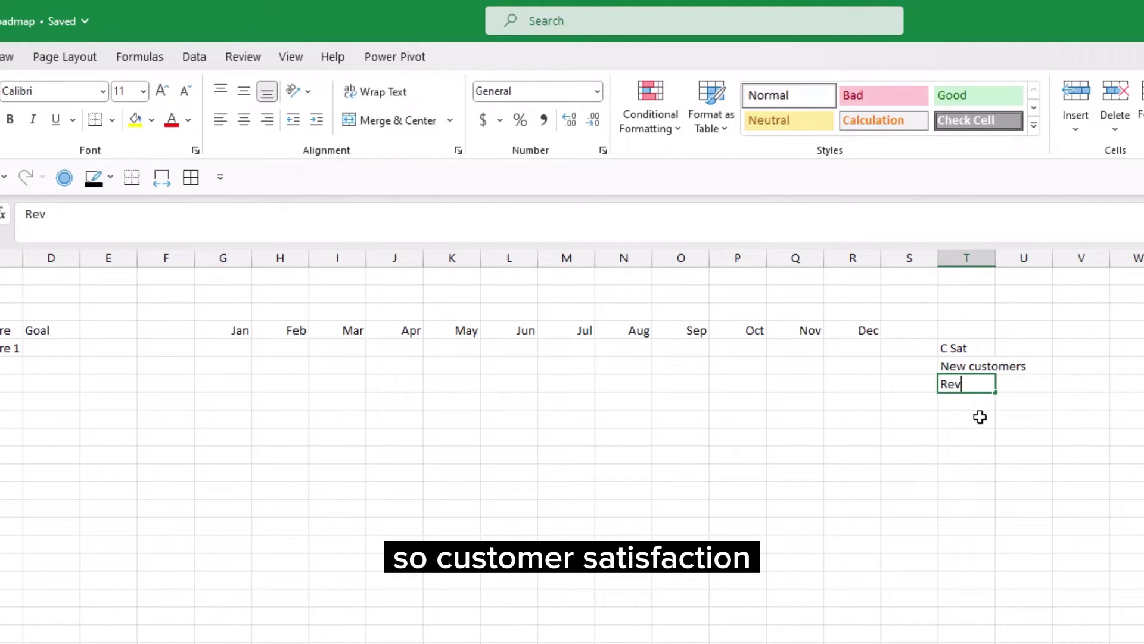
text(enue)
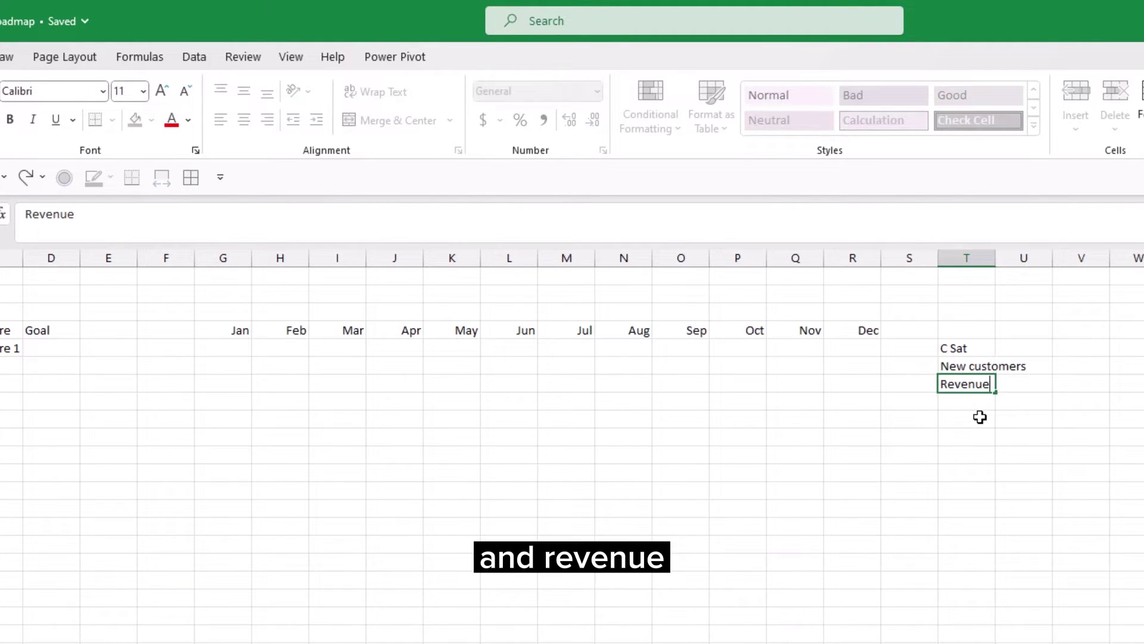
key(Return)
Give D5 a list validation sourced from $T$5:$T$7 and fill it down to D15.
click(50, 346)
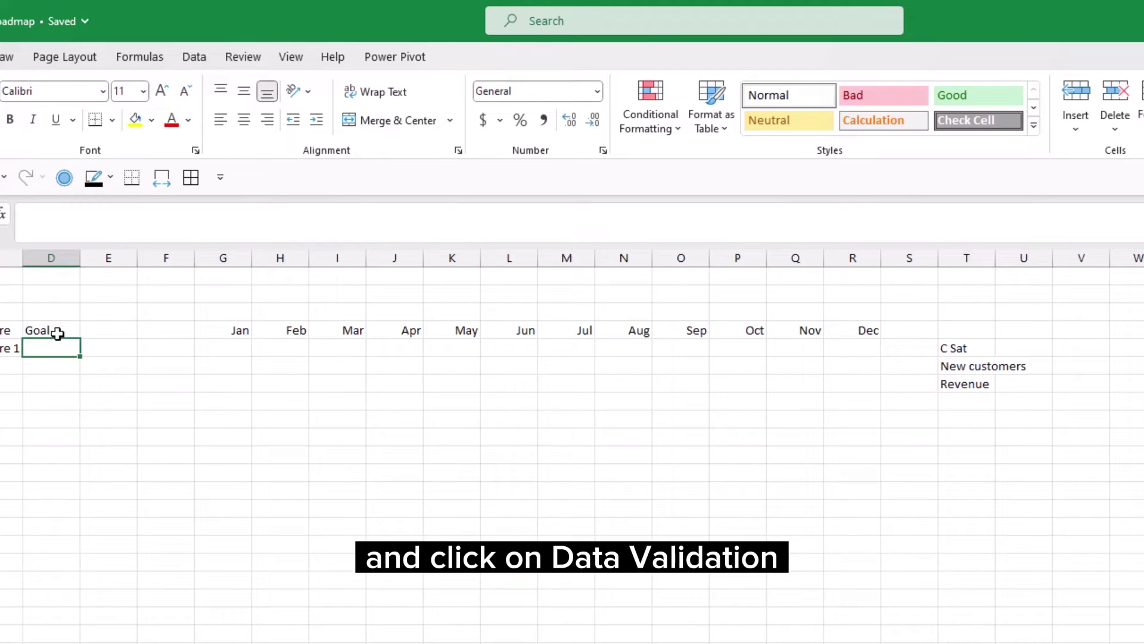
click(194, 56)
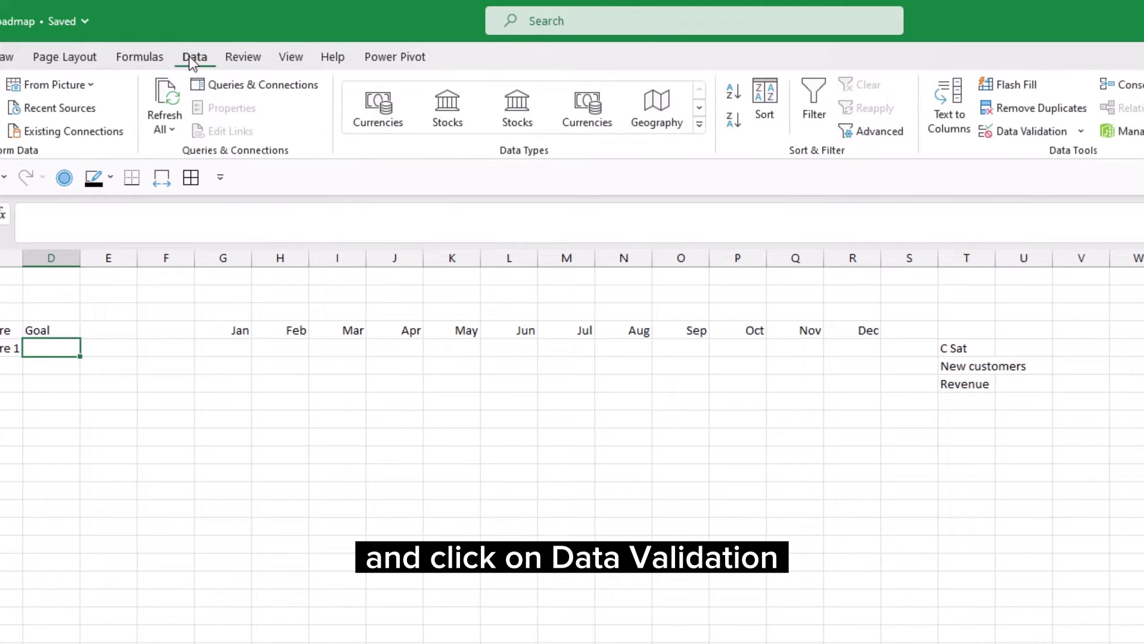
click(1042, 128)
click(625, 405)
click(602, 457)
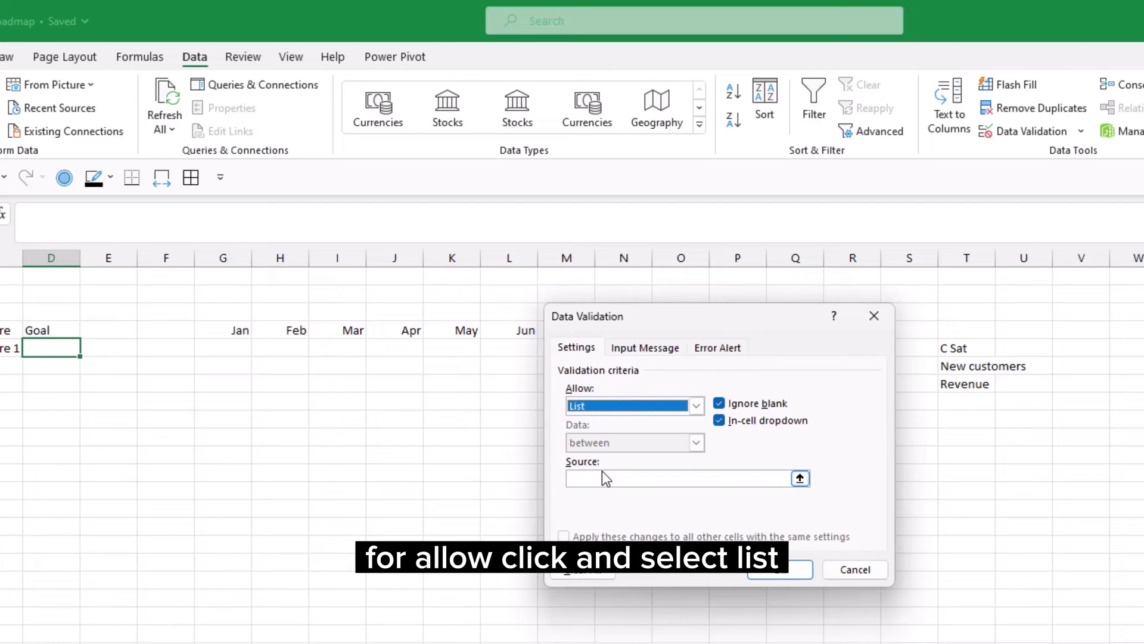
drag(953, 348, 945, 382)
click(780, 569)
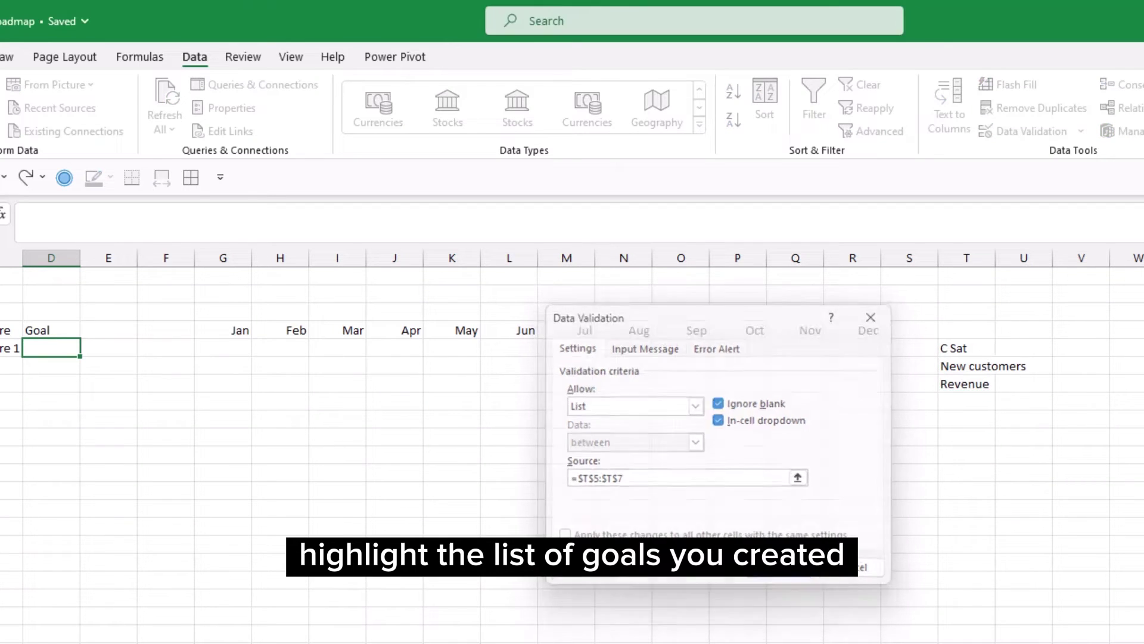
drag(252, 357, 245, 527)
Set column D's width to 18.
click(223, 257)
right_click(235, 258)
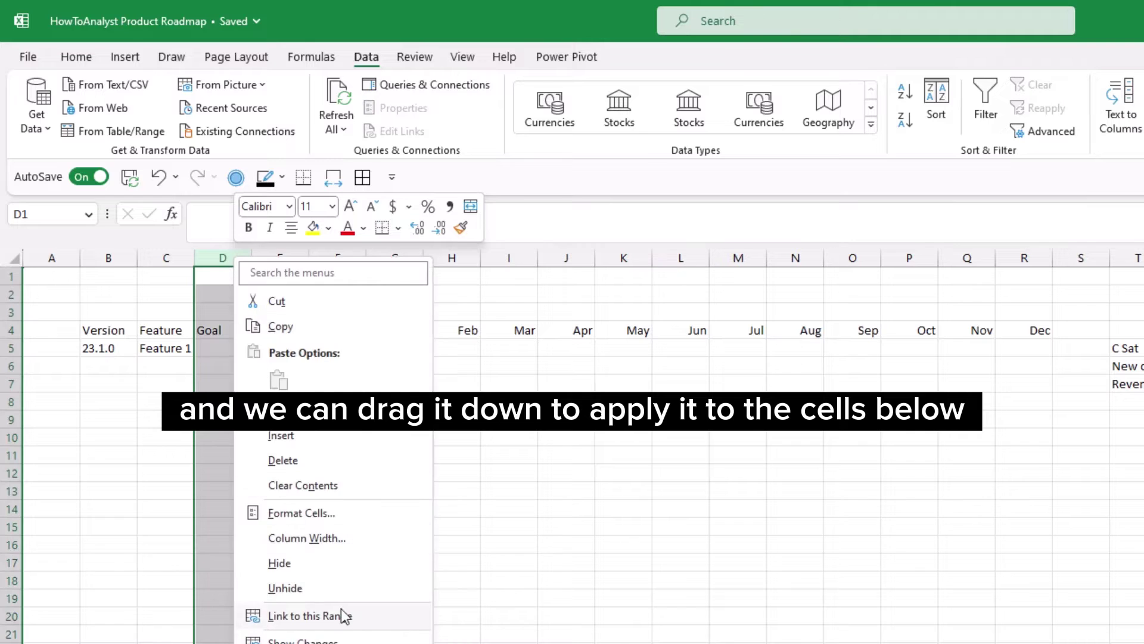
click(316, 537)
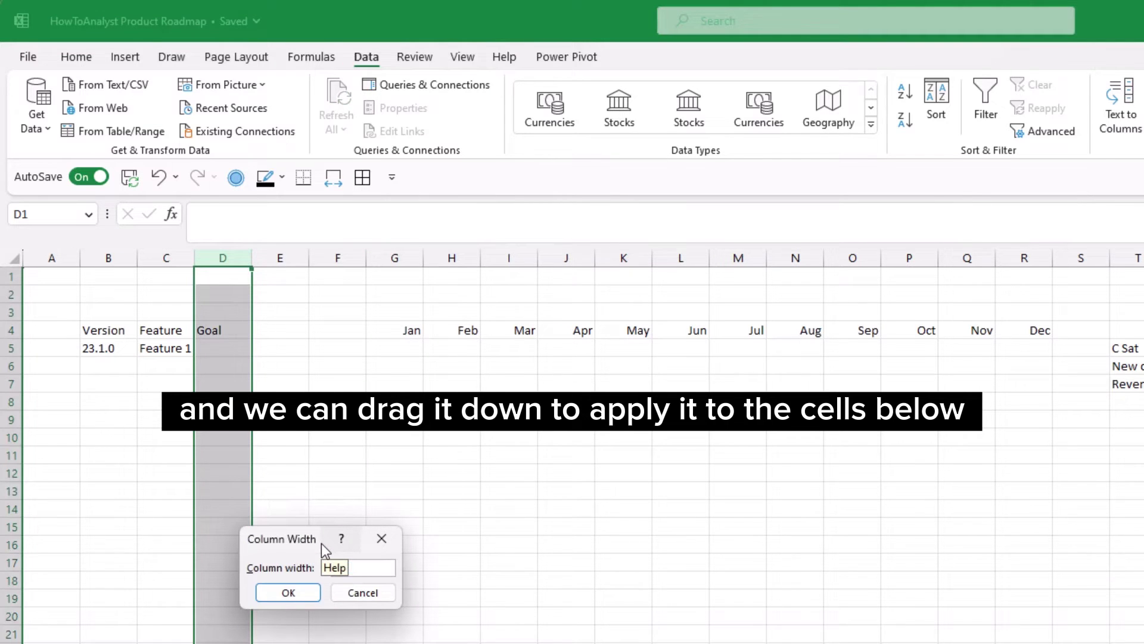
text(18)
key(Return)
Choose New customers from D5's goal dropdown.
click(261, 343)
click(317, 348)
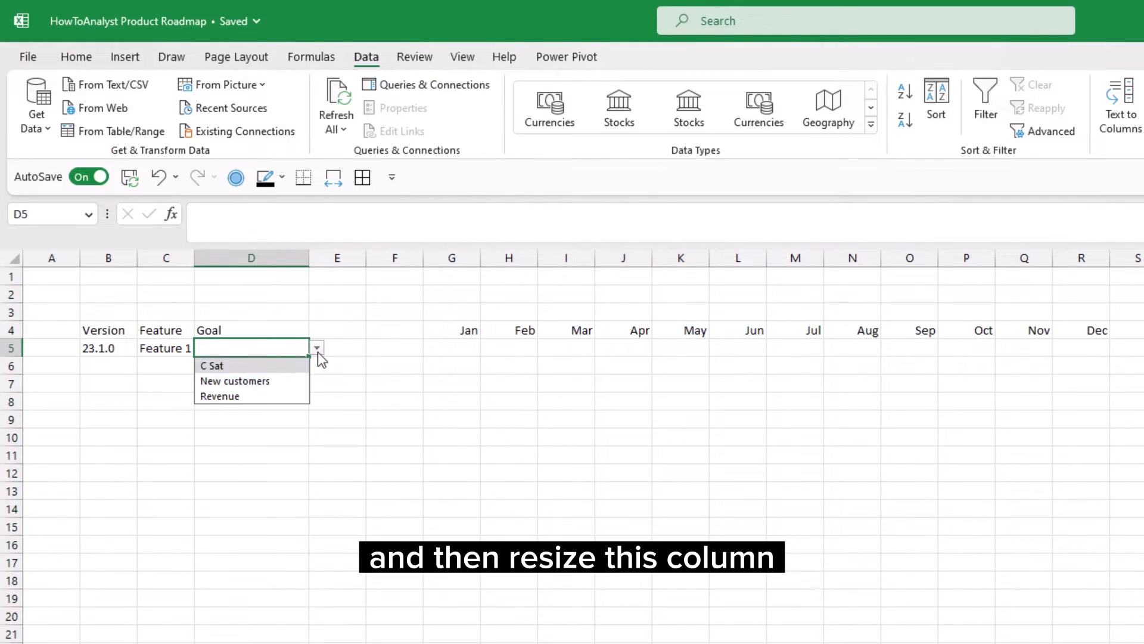
click(274, 380)
Enter the Links heading in E4.
click(348, 334)
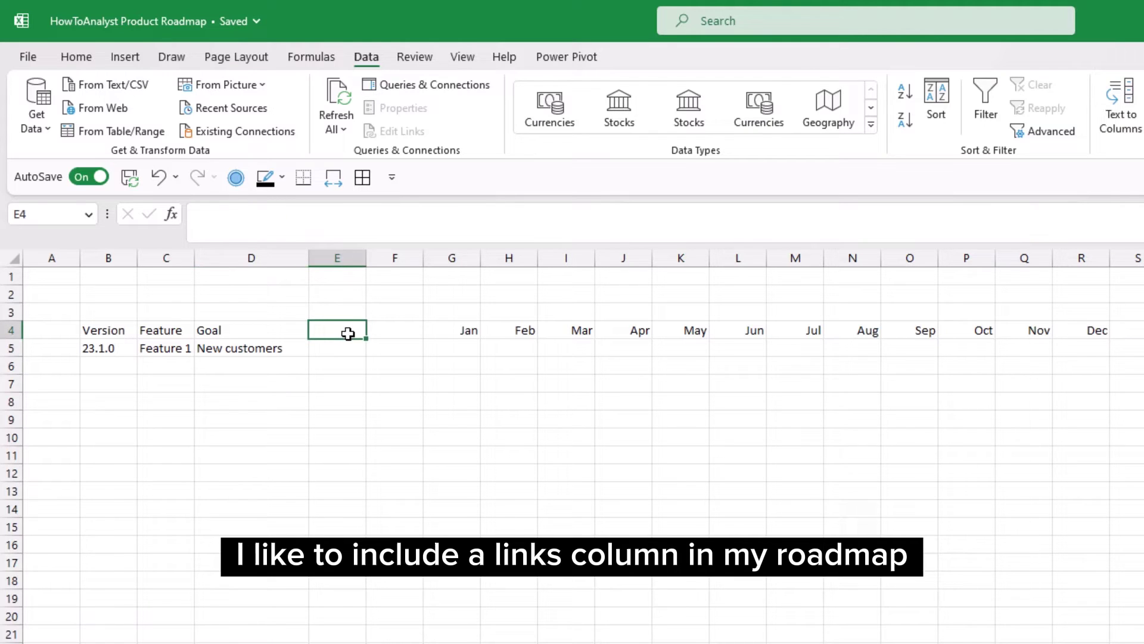
text(Links)
key(Return)
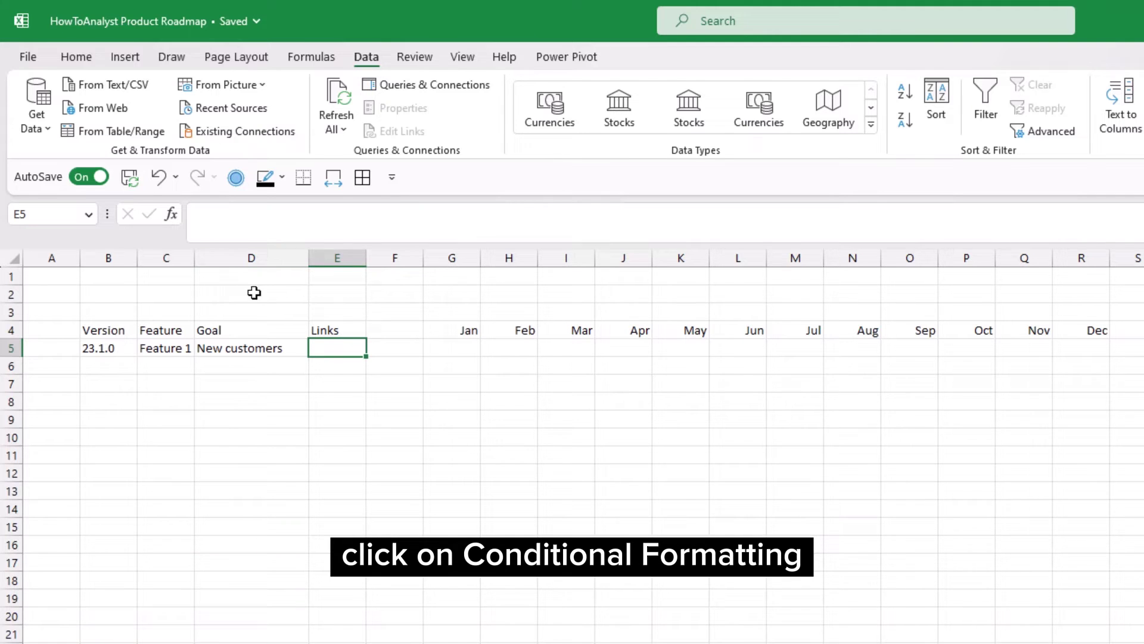
Add a conditional formatting rule that fills blank cell E5 solid red.
click(76, 59)
click(820, 113)
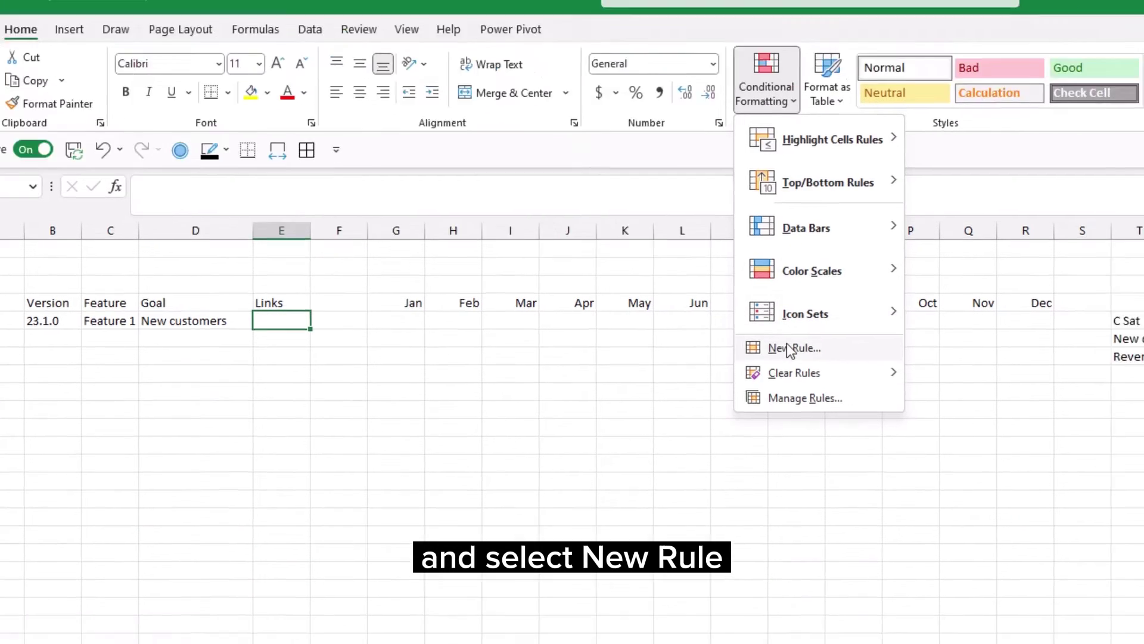
click(840, 373)
click(534, 225)
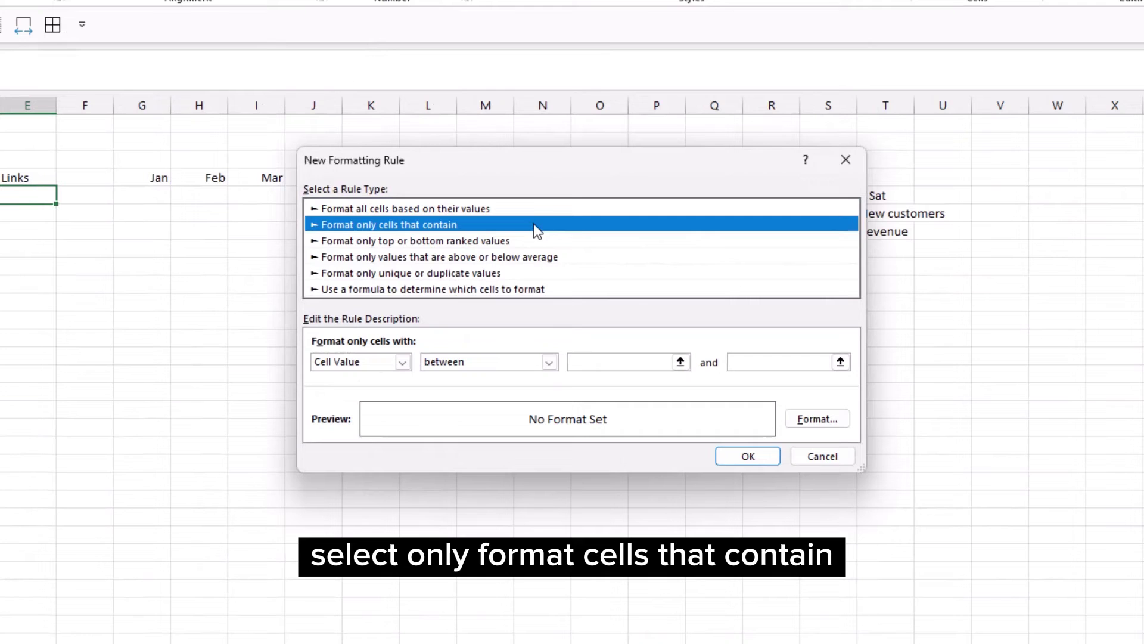
click(402, 362)
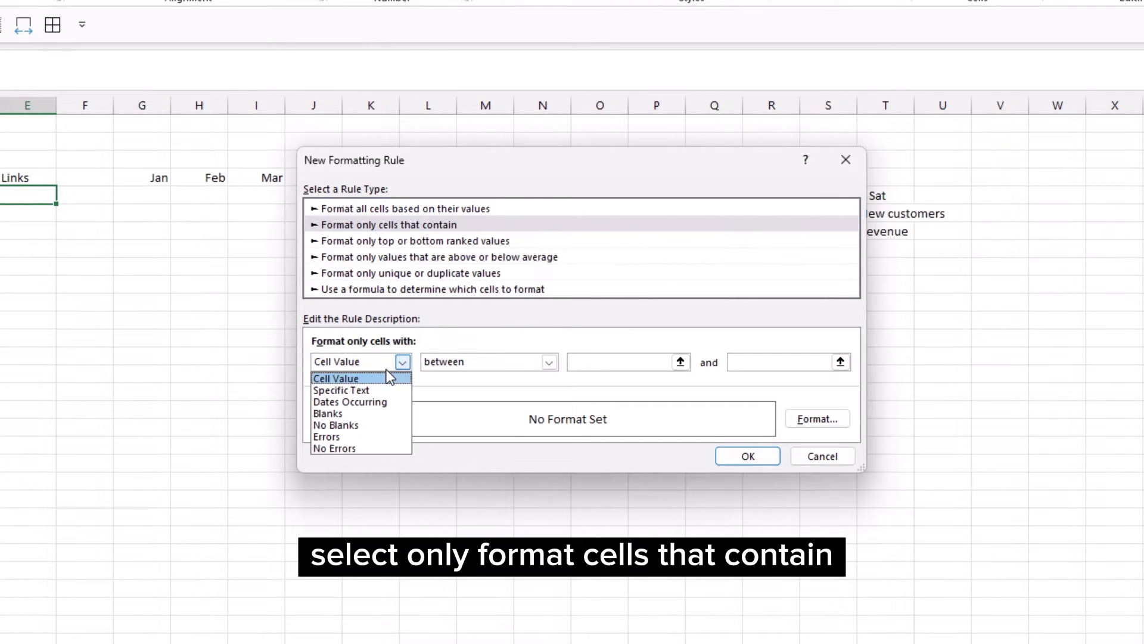
click(351, 416)
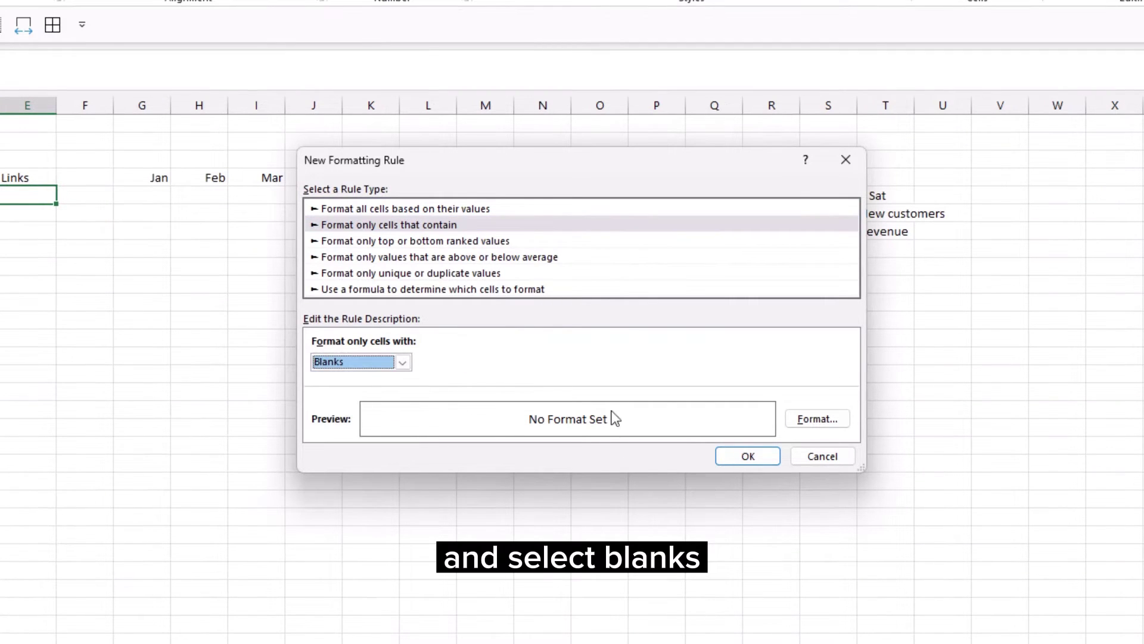
click(801, 426)
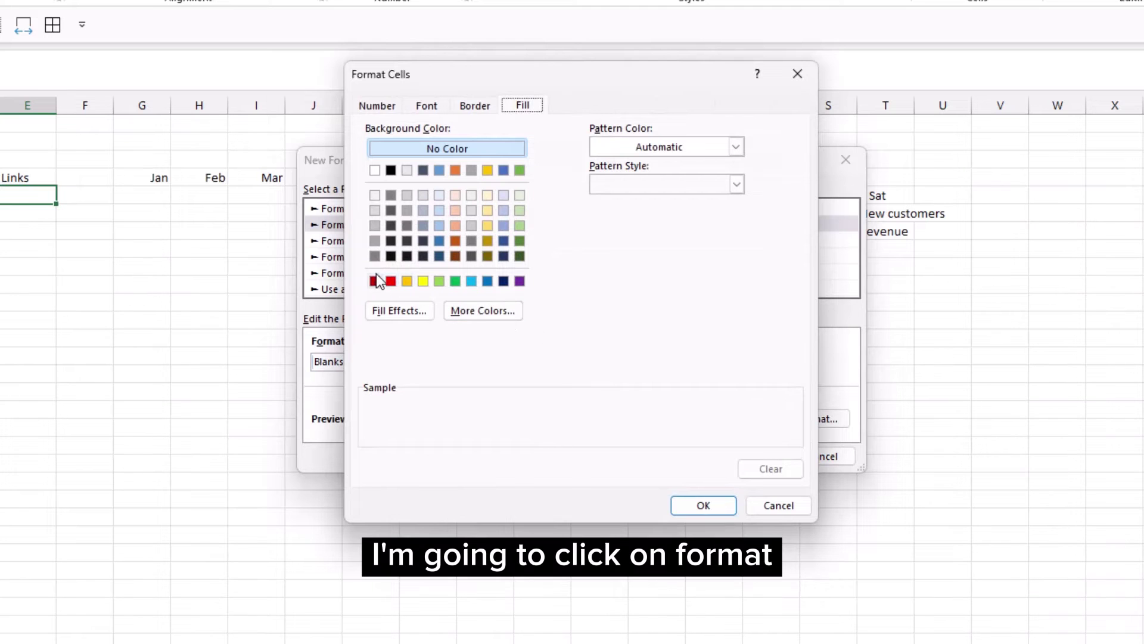
click(391, 281)
click(697, 504)
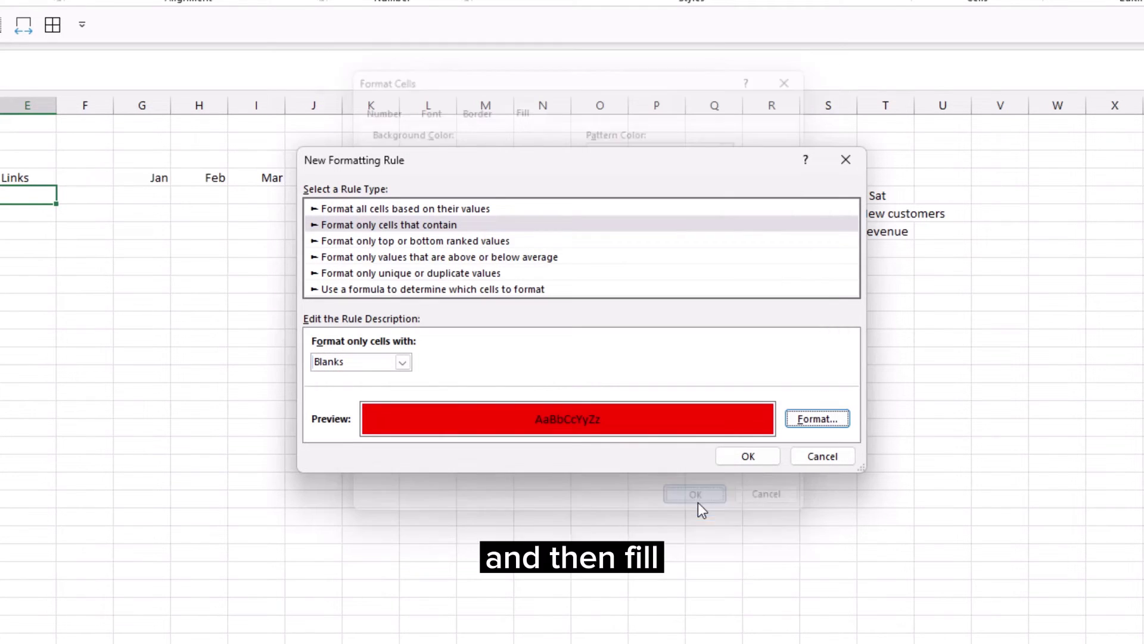
click(739, 456)
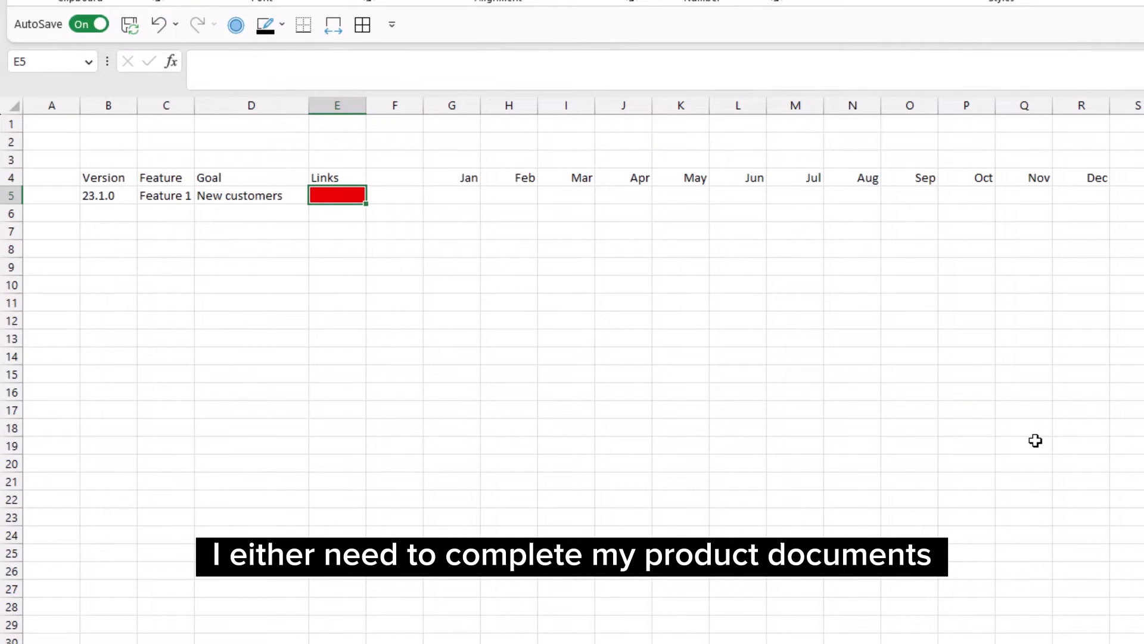
Enter the Status heading in F4.
click(395, 177)
text(Status)
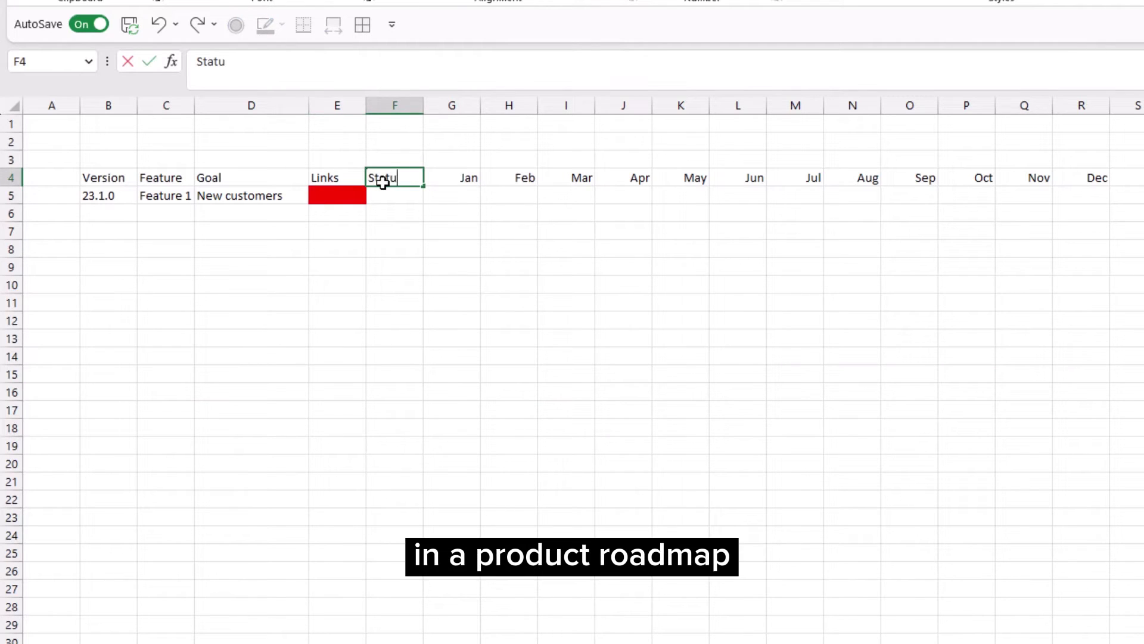
key(Return)
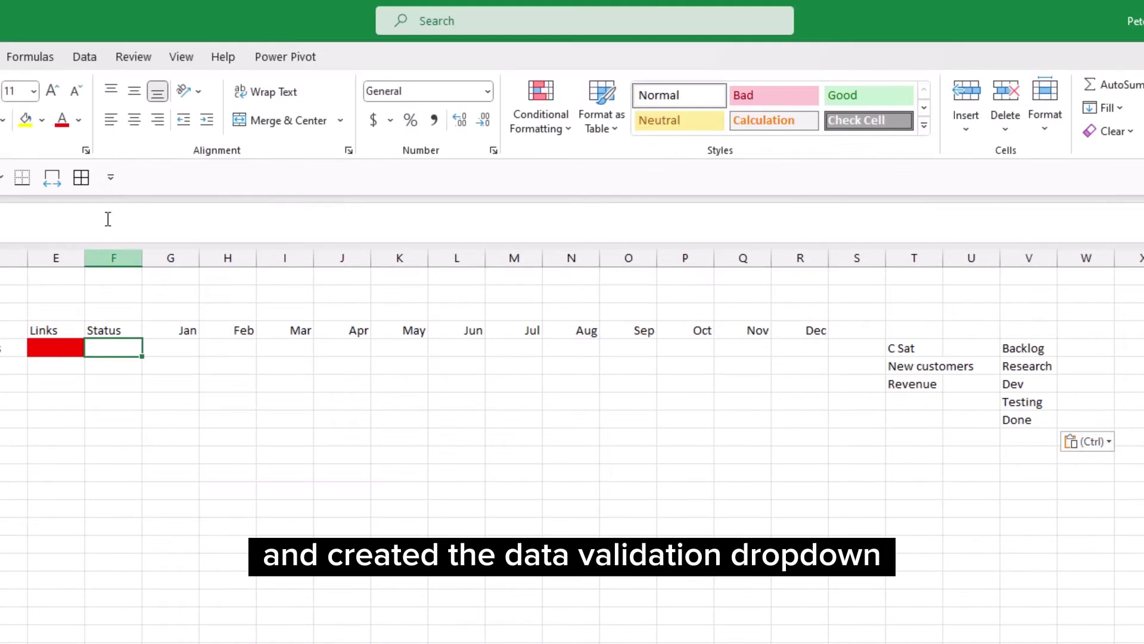
Give F5 a Backlog/Research/Dev/Testing/Done list dropdown and set it to Research.
click(85, 56)
click(941, 133)
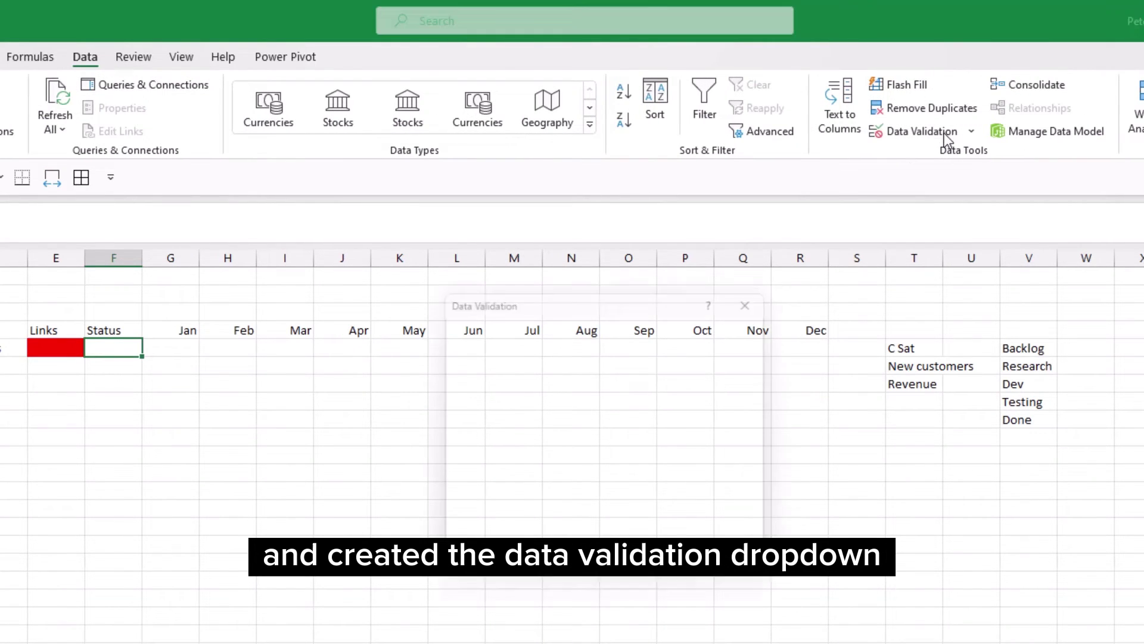
click(587, 385)
click(477, 440)
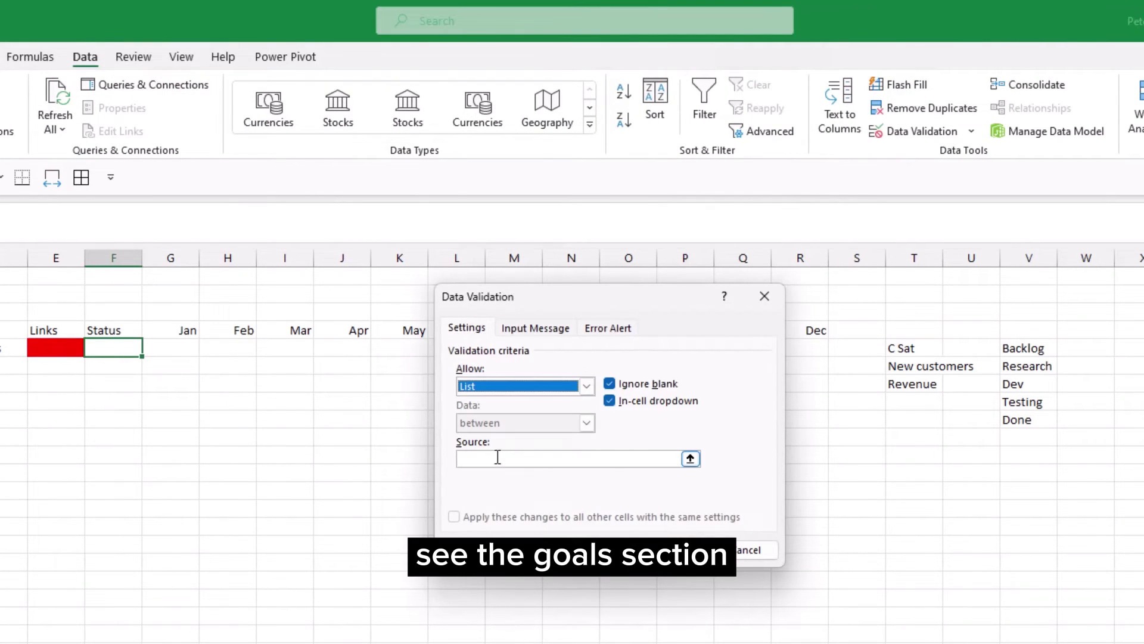
drag(1009, 352, 1010, 420)
click(686, 547)
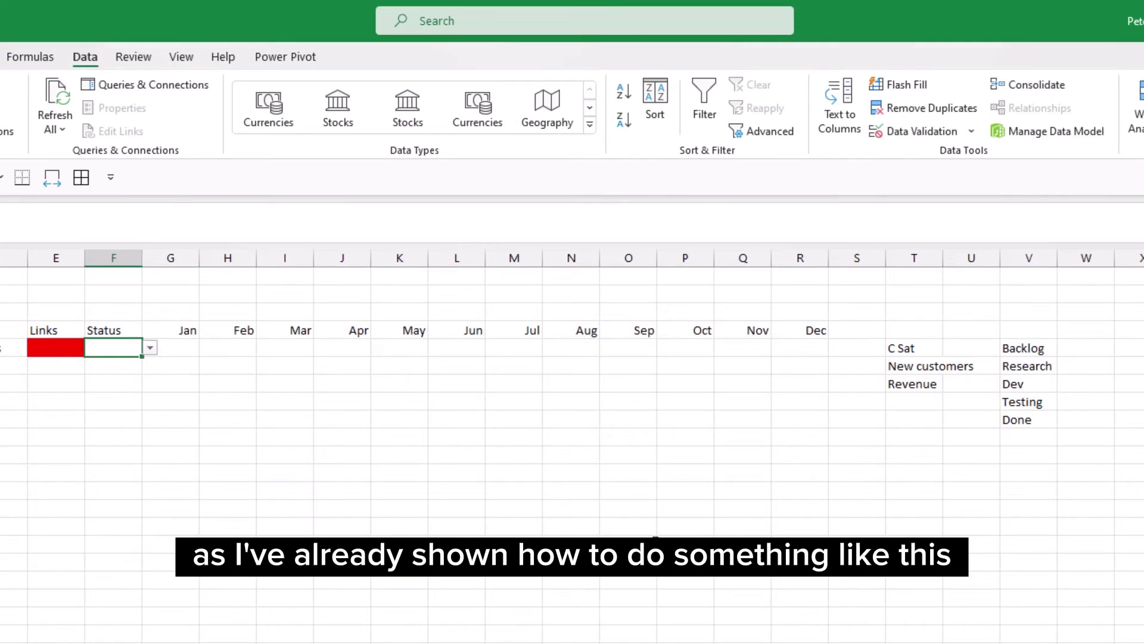
click(151, 349)
click(120, 380)
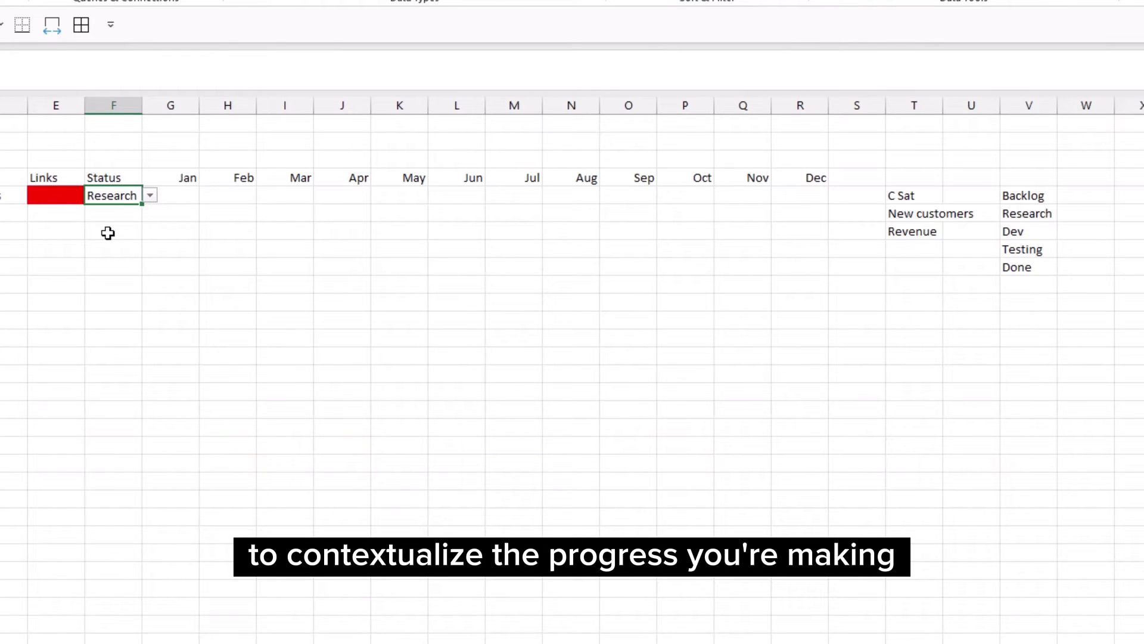
Enter Research, Dev, Dev, Testing and Done in the Jan–May cells G5:K5.
click(191, 195)
text(Research)
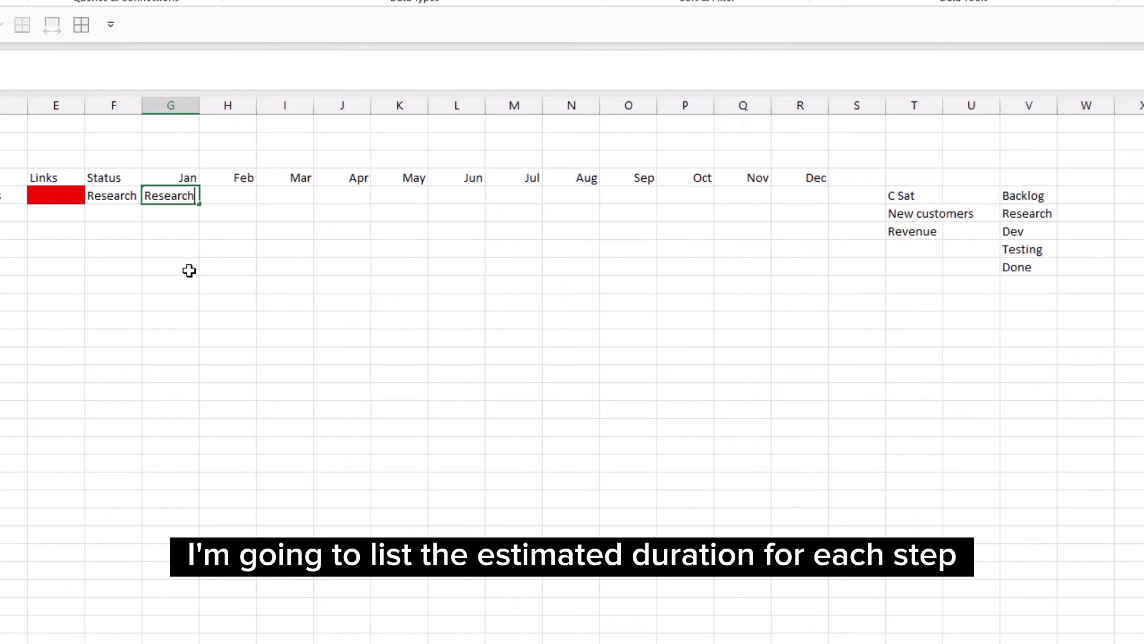
key(Tab)
text(Dev)
key(Tab)
text(D)
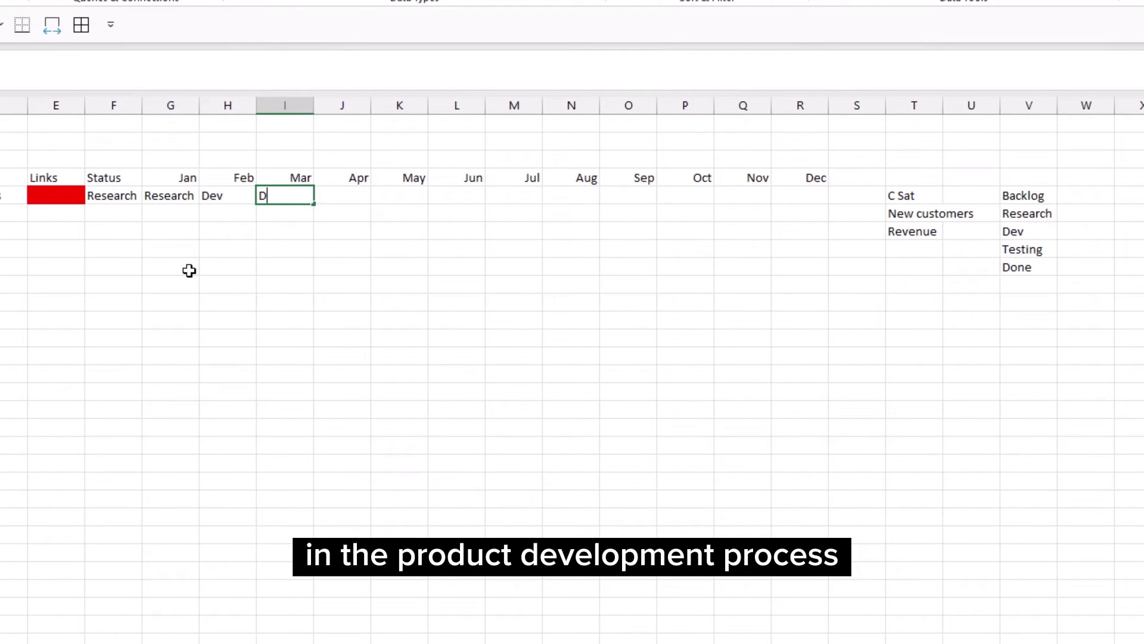
text(ev)
key(Tab)
text(Testing)
key(Tab)
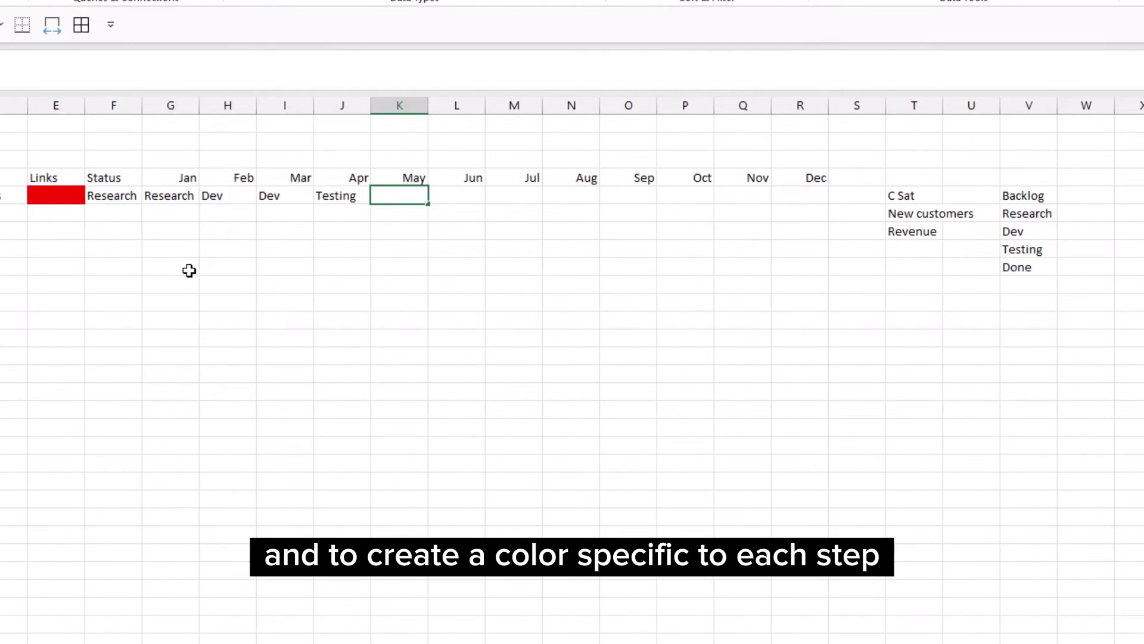
text(Done)
key(Tab)
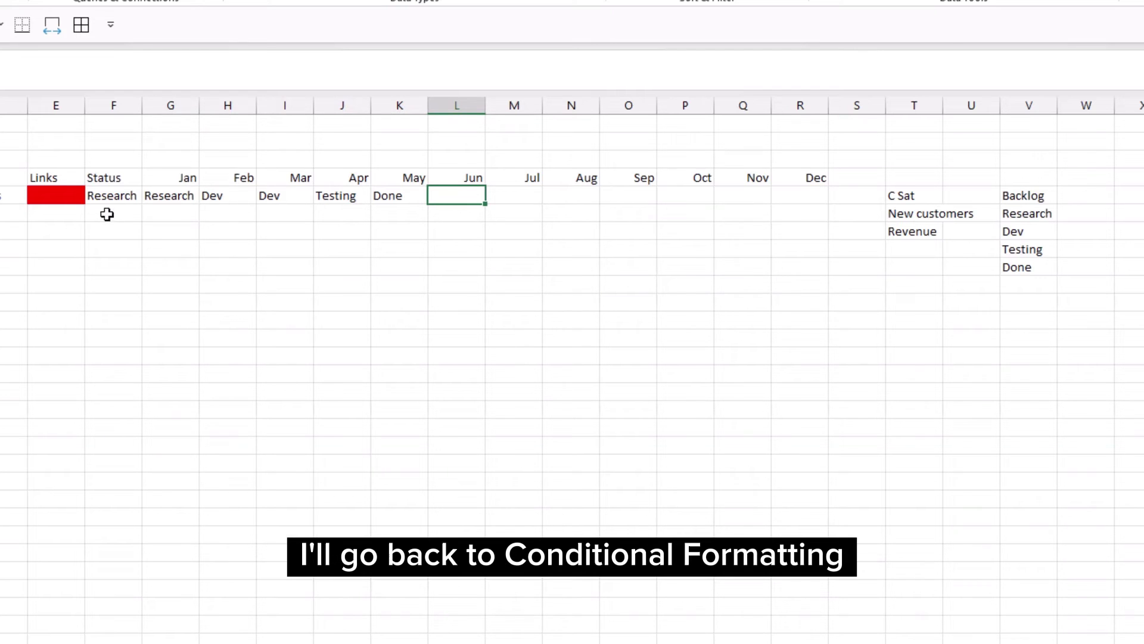
Add a conditional rule giving G5:R5 cells containing 'Research' a light green fill.
drag(171, 195, 787, 194)
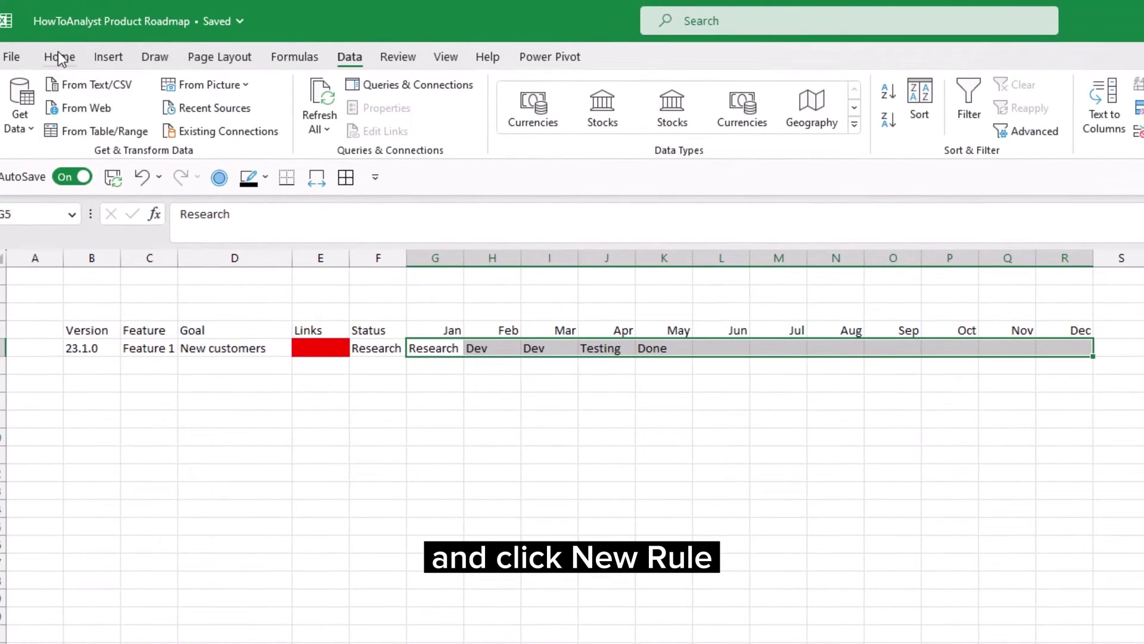
click(59, 55)
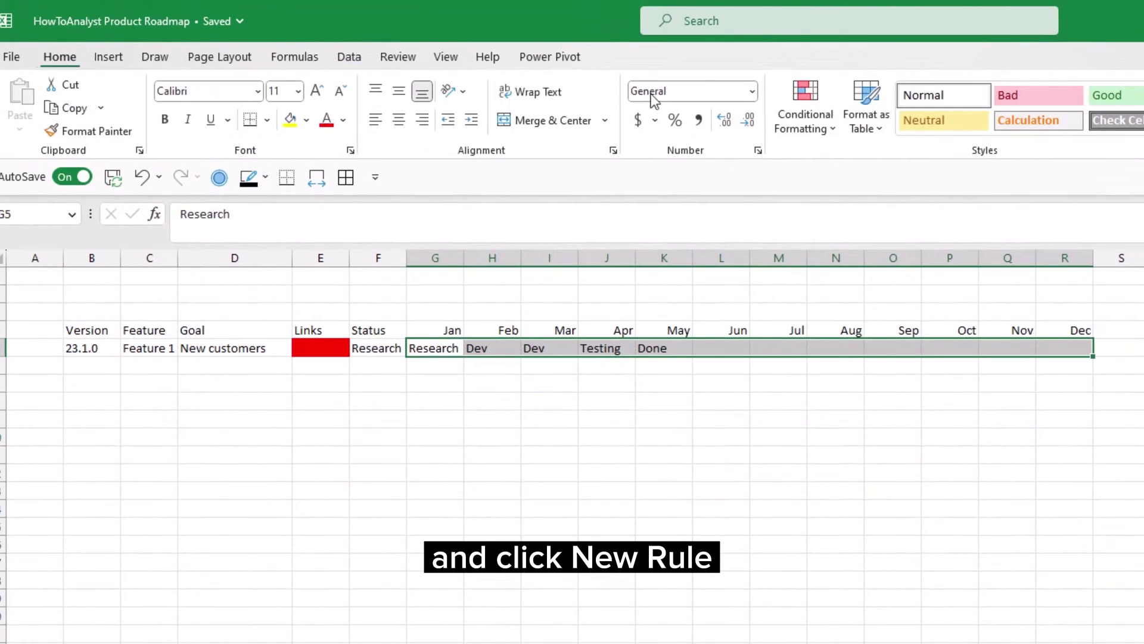
click(810, 123)
click(833, 375)
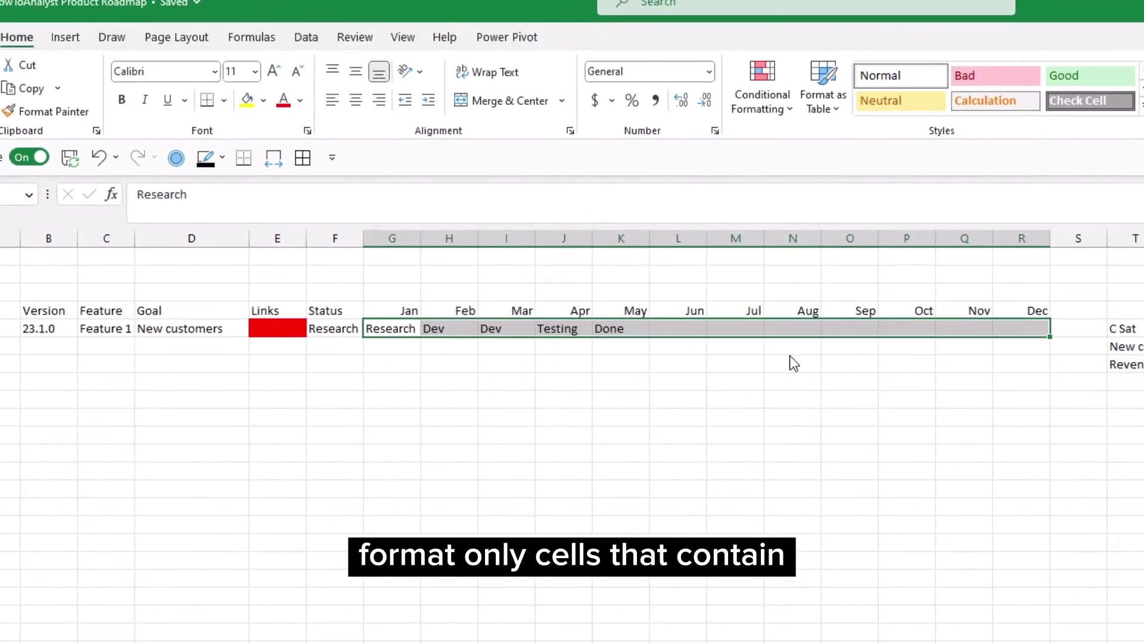
click(735, 357)
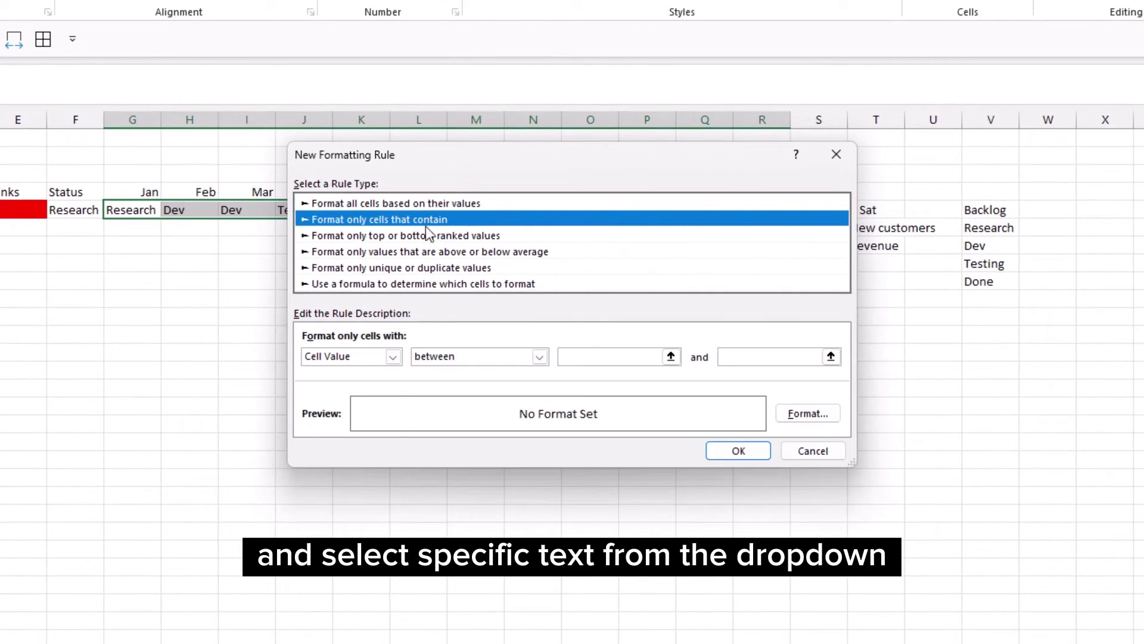
click(383, 361)
click(366, 383)
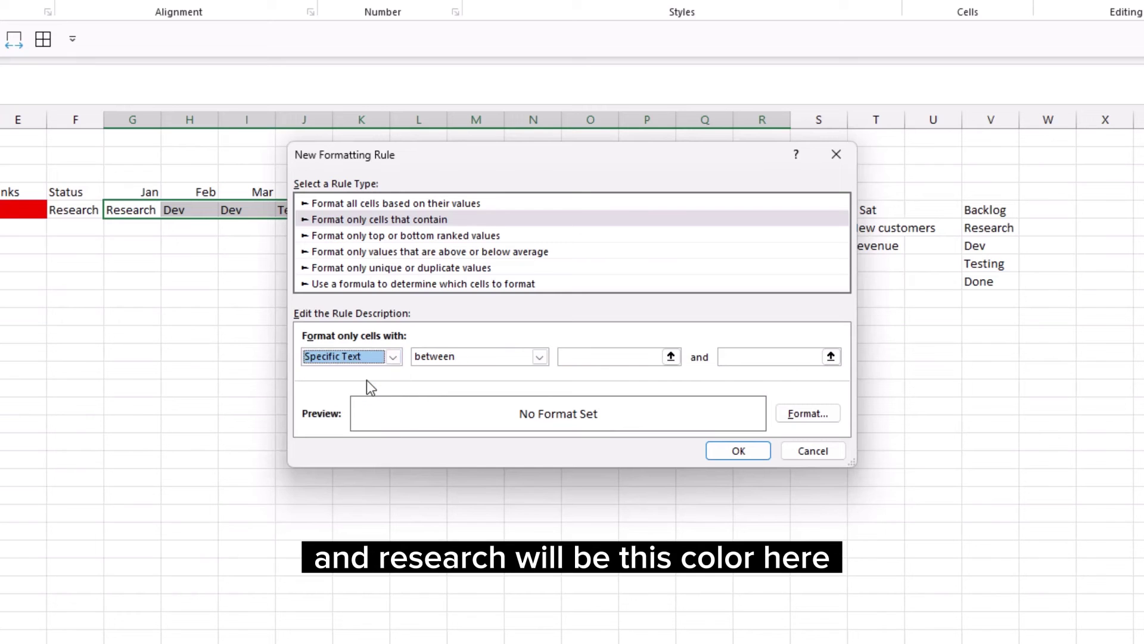
click(549, 352)
text(Resear)
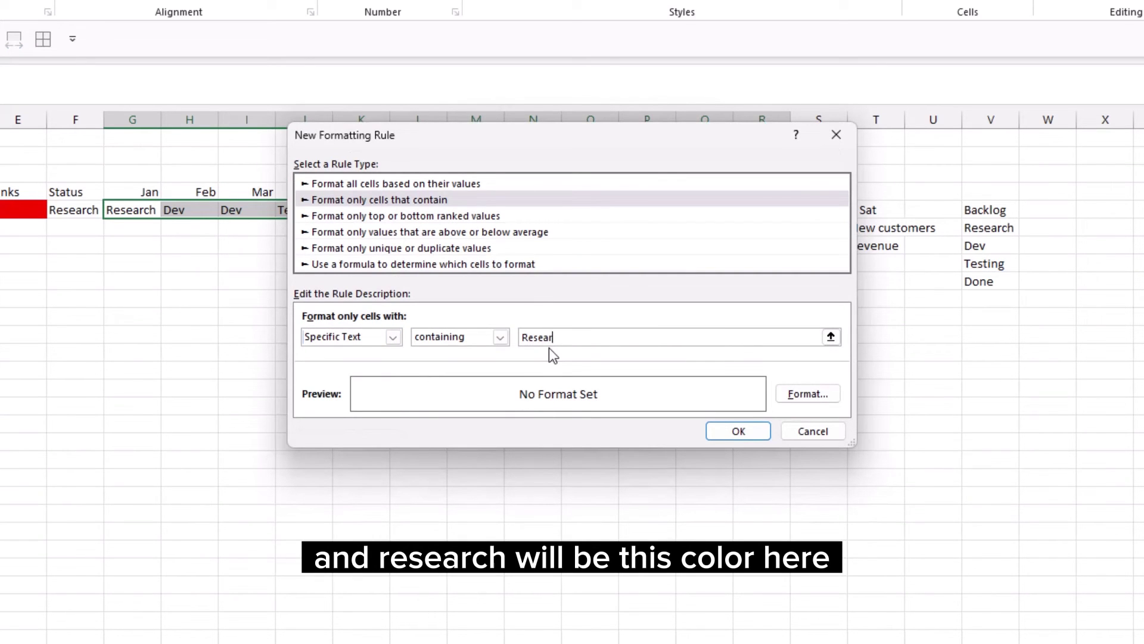
text(ch)
click(804, 395)
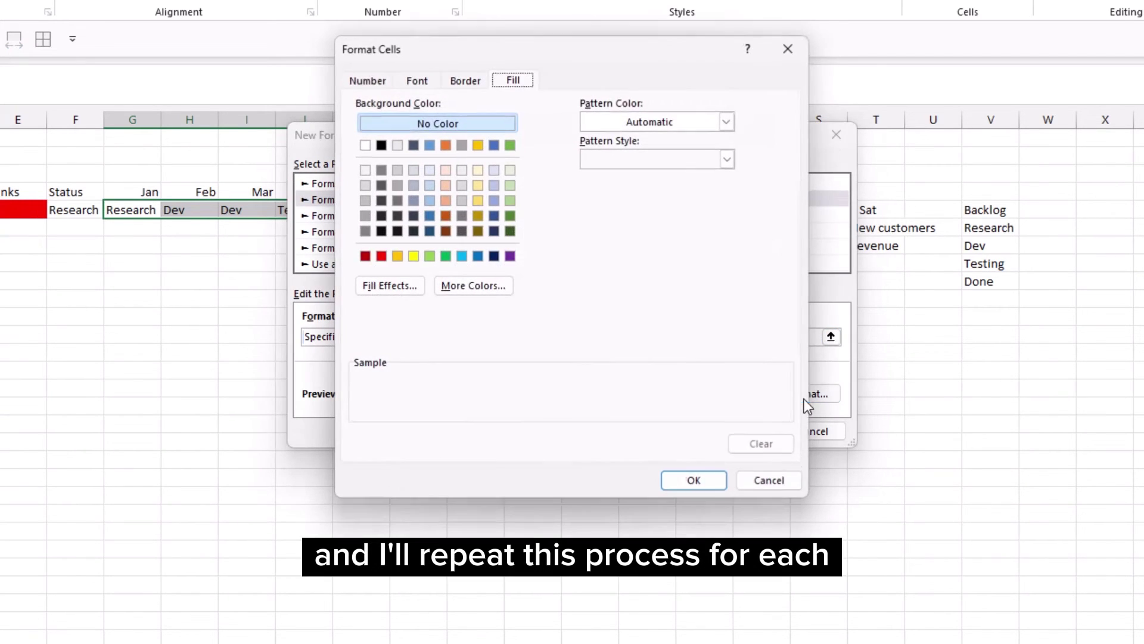
click(508, 172)
click(689, 478)
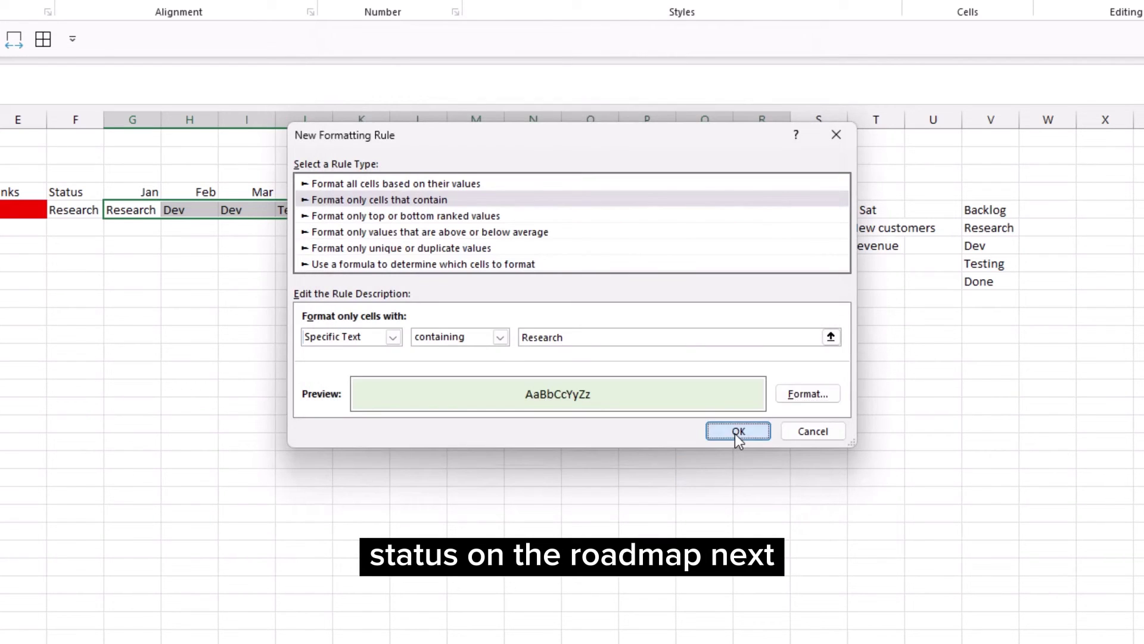
click(737, 432)
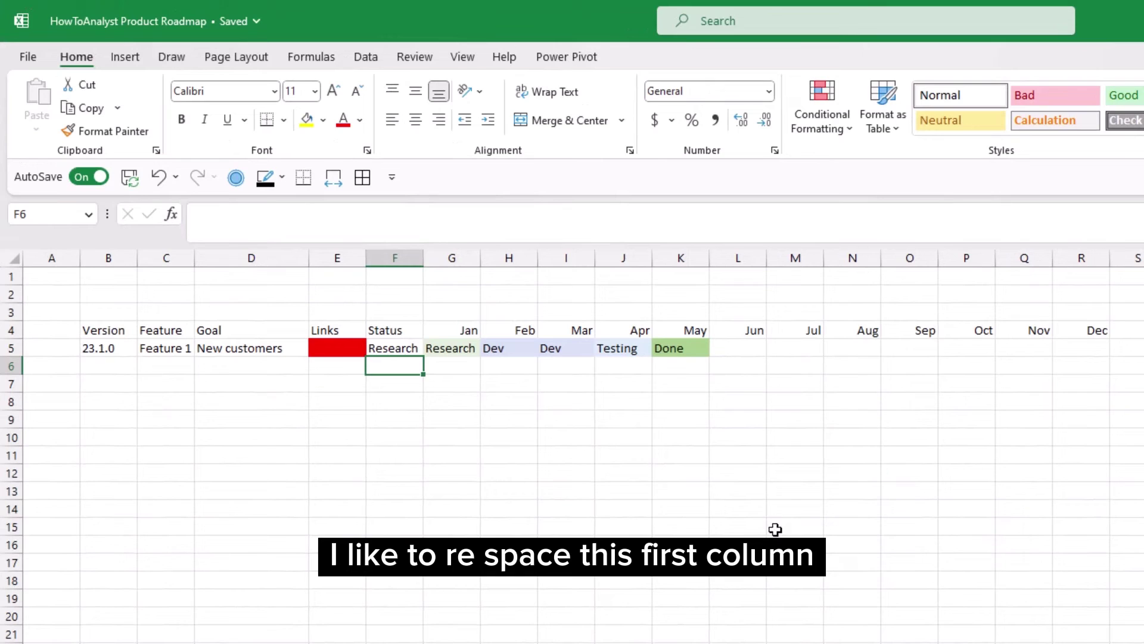
Narrow column A to 4.29 and enter 'HowToAnalyst Coffee | Product Roadmap' in B2.
drag(78, 261, 41, 272)
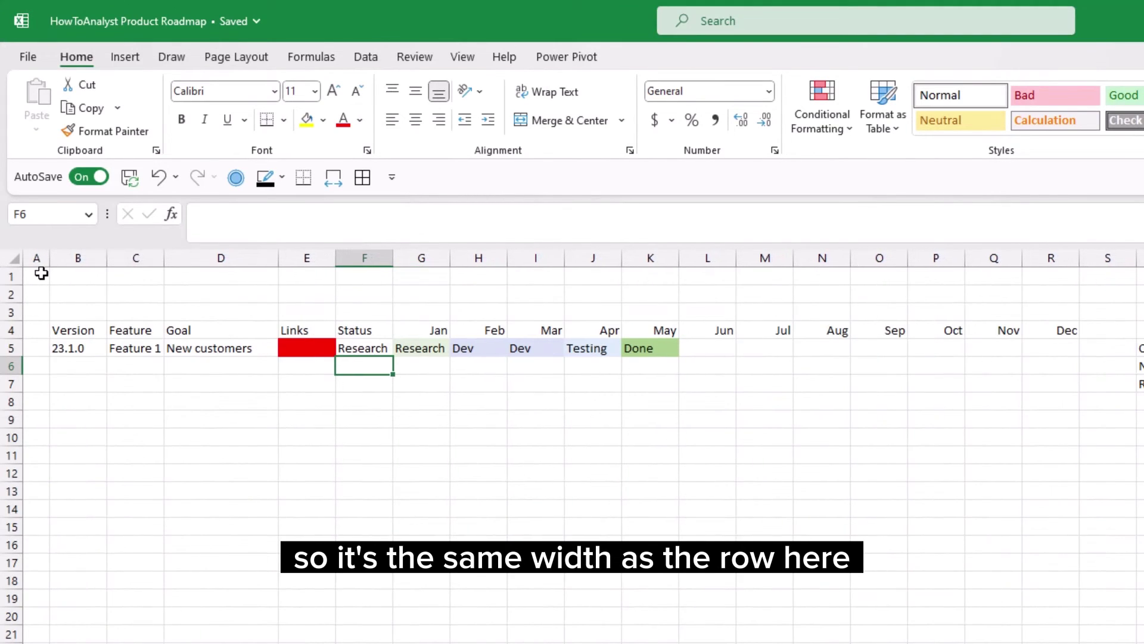
click(72, 295)
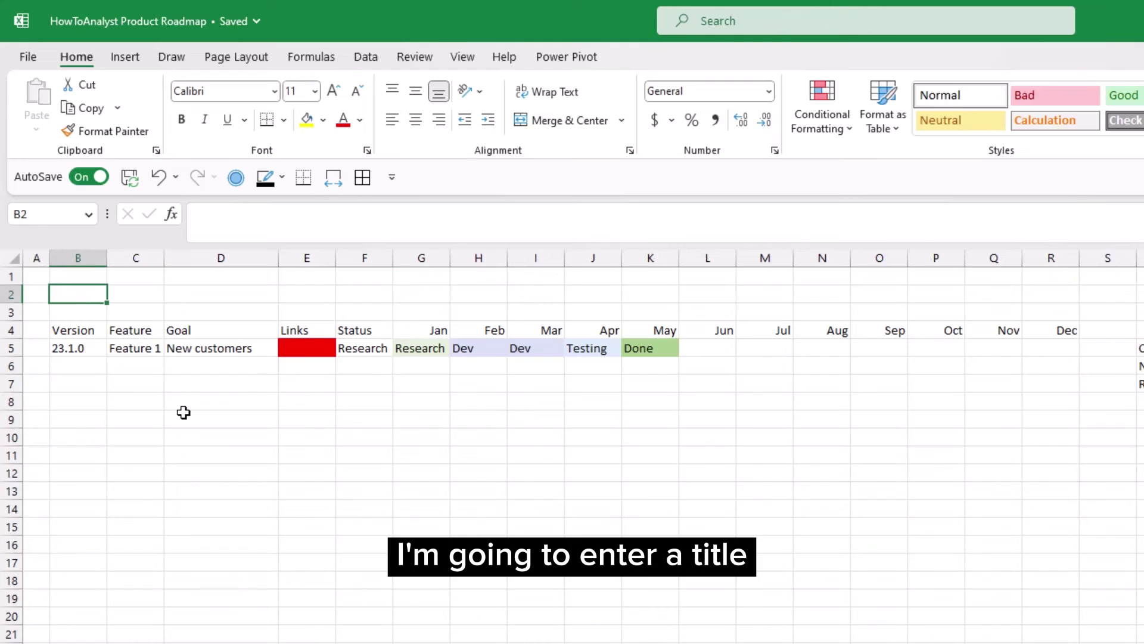
text(HowToAnalyst Cof)
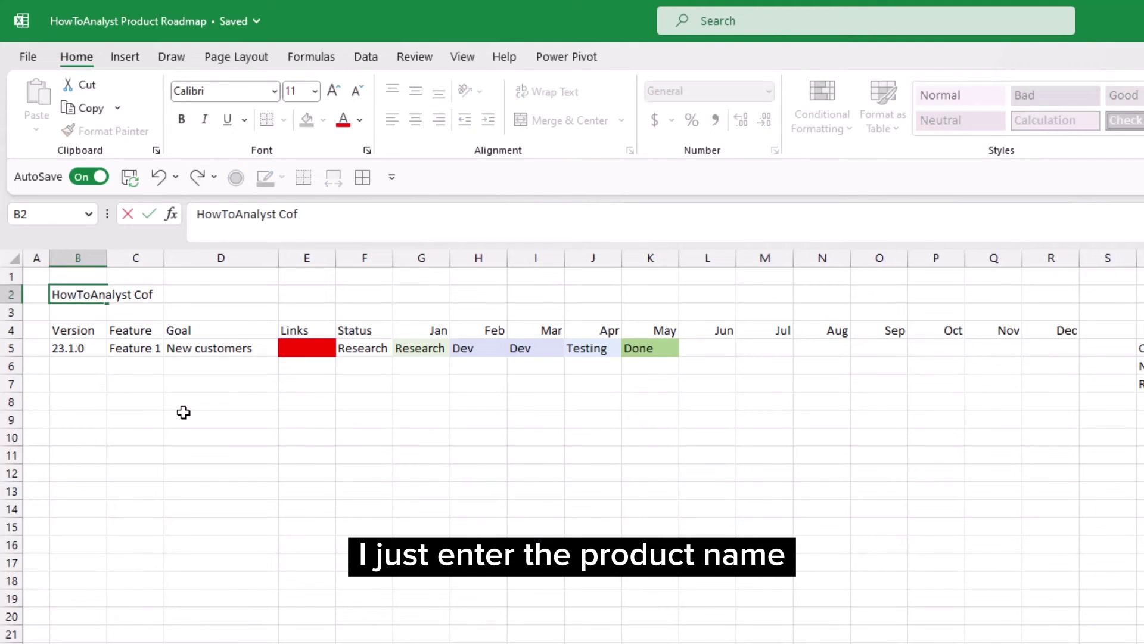
text(fee | Prod)
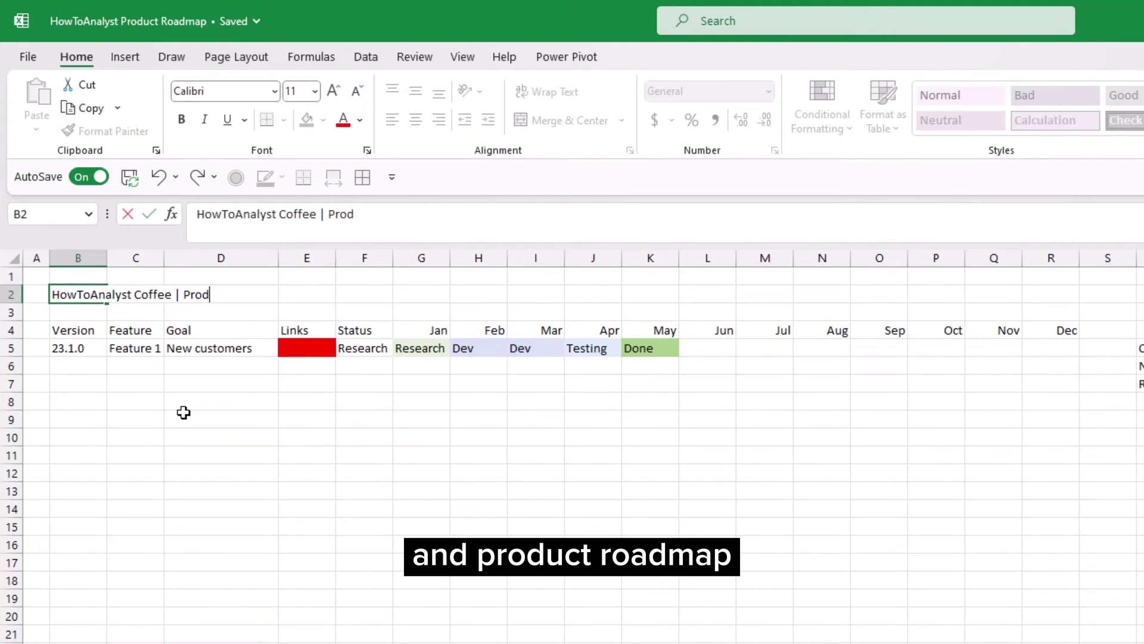
text(uct Roadmap)
key(Tab)
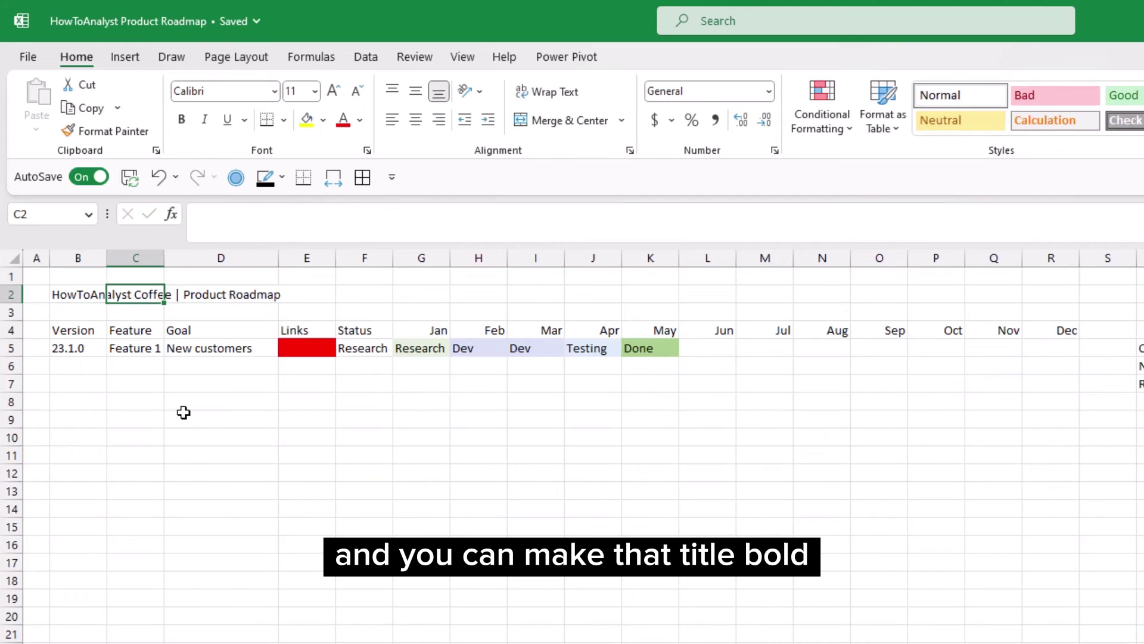
Make the B2 title bold at 14 point.
click(73, 294)
click(183, 120)
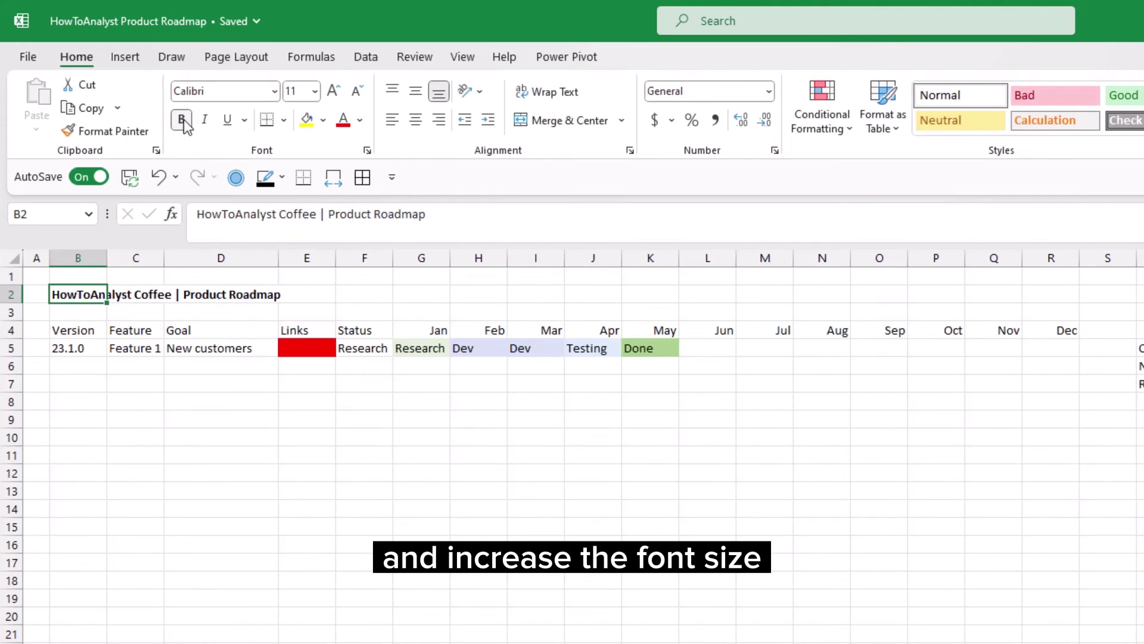
click(338, 94)
click(338, 93)
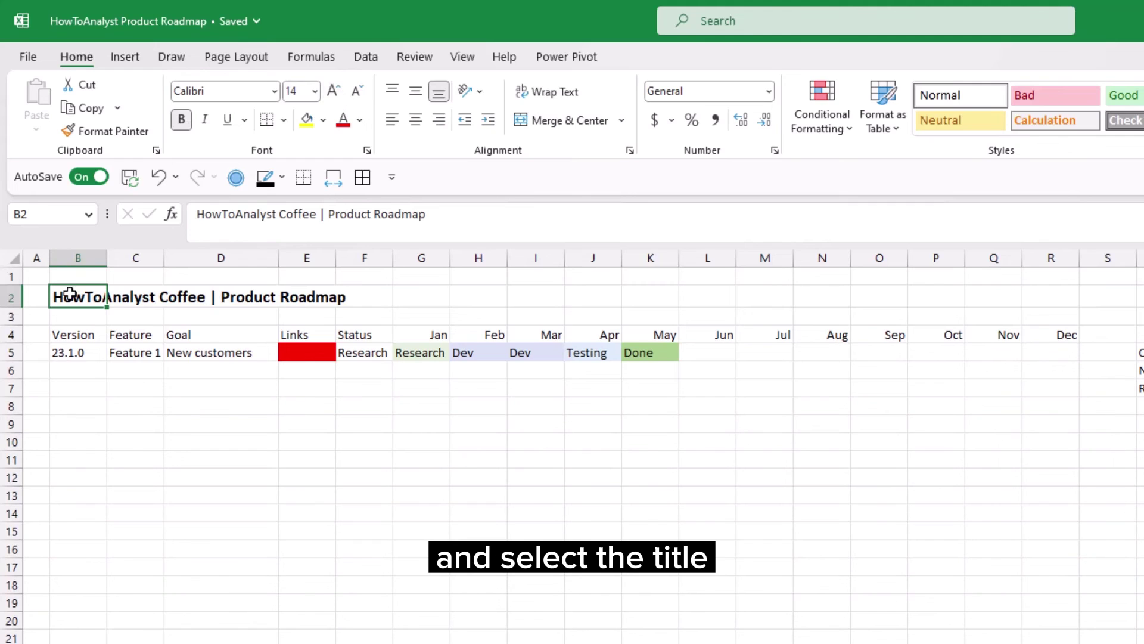
Give B2:R2 a thin grey bottom border and turn off the sheet's gridlines.
drag(66, 298, 1038, 293)
key(ctrl+1)
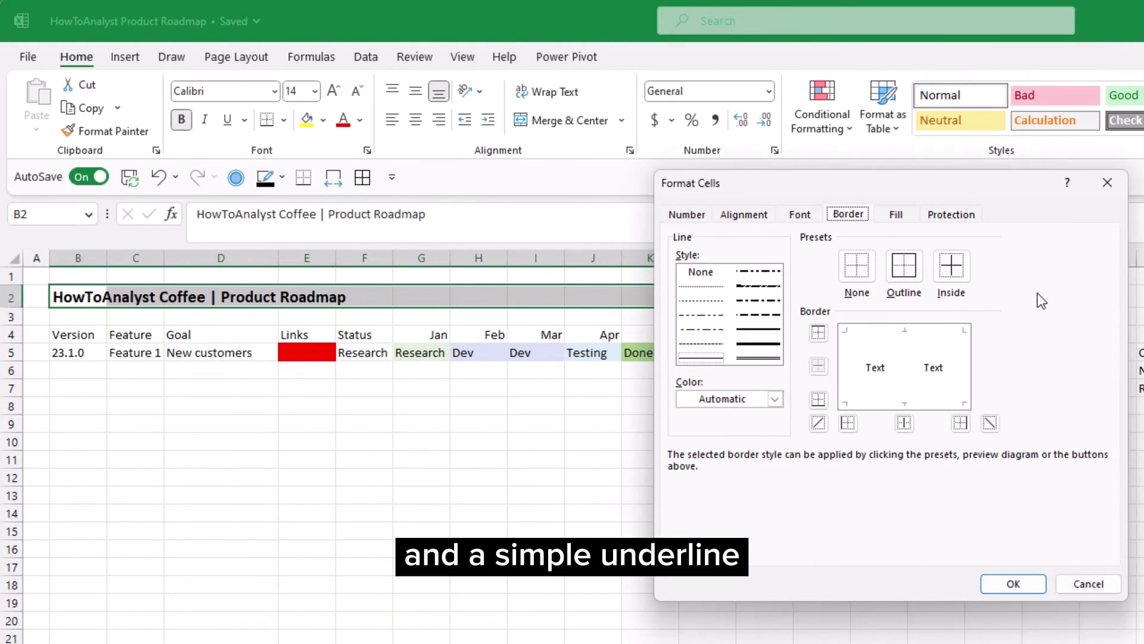
click(758, 329)
click(775, 399)
click(692, 530)
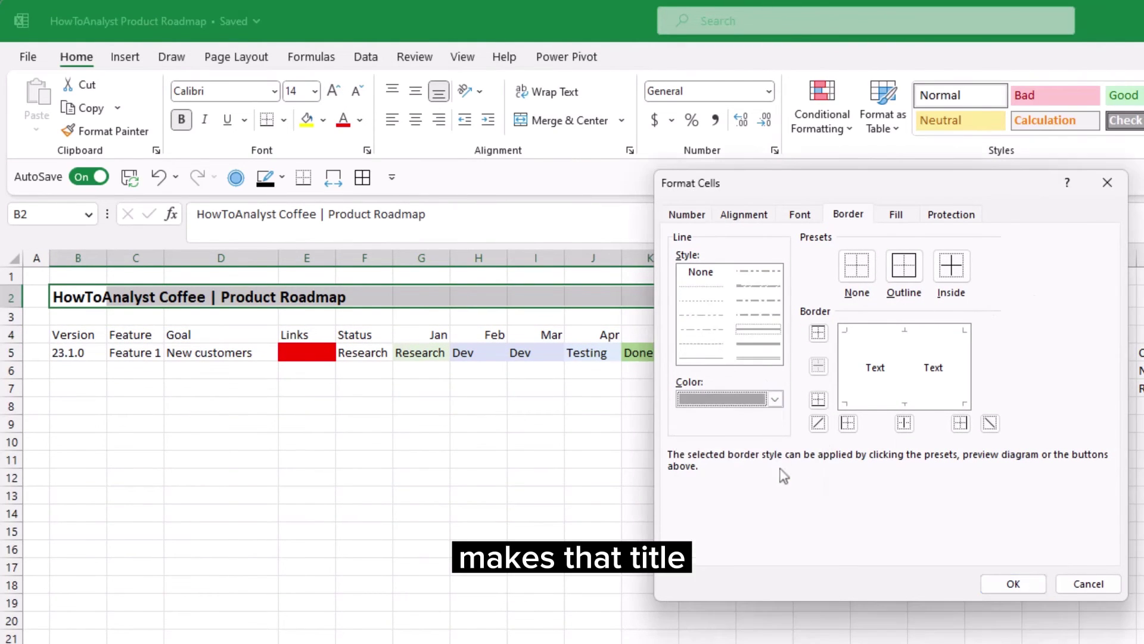
click(869, 404)
click(1016, 583)
click(78, 371)
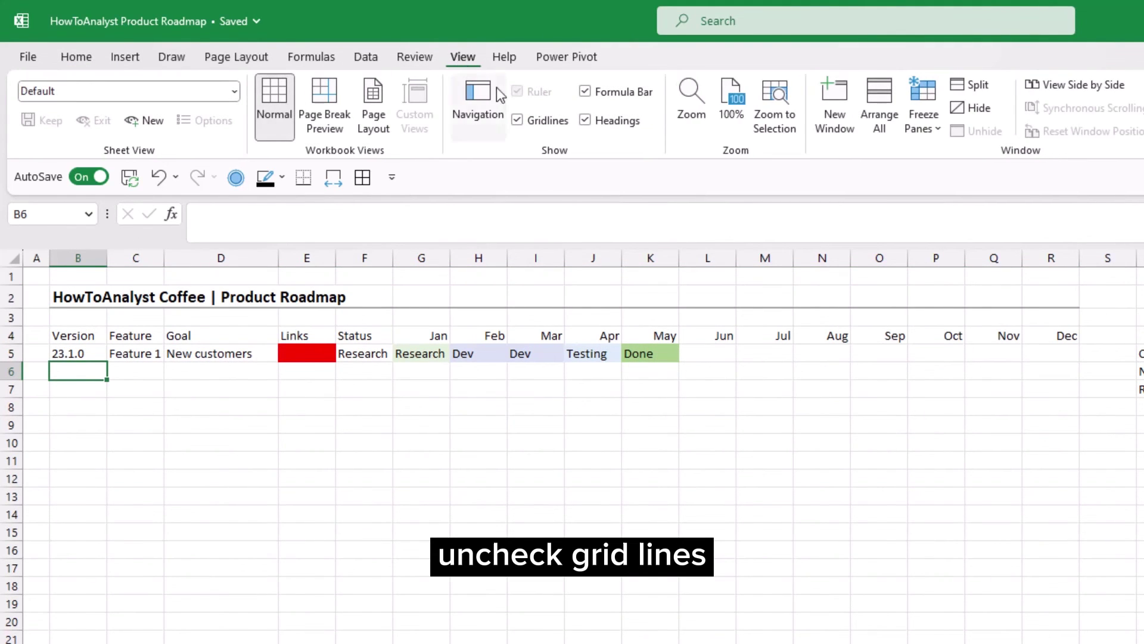
click(517, 121)
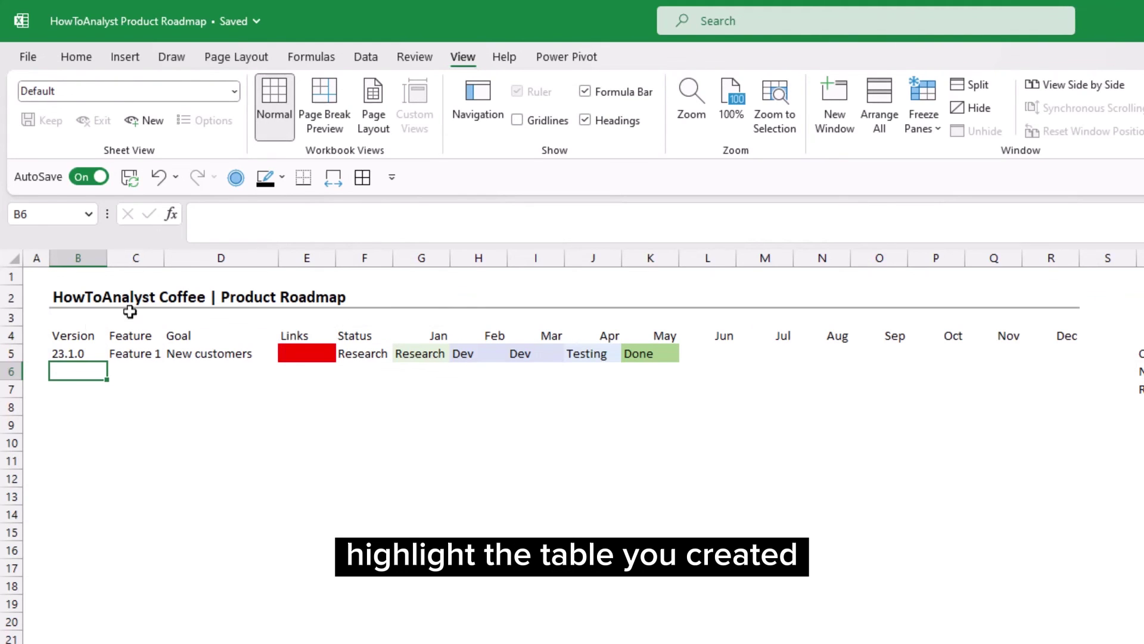
Format B4:R5 as a table with headers using a grey Medium table style.
drag(89, 337, 1075, 353)
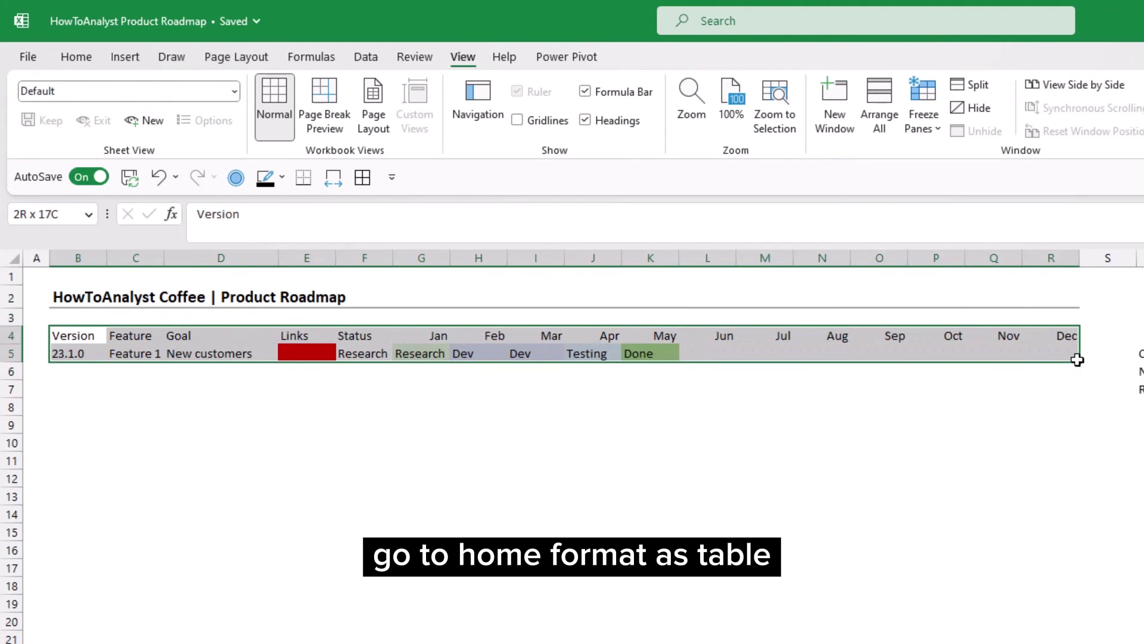
click(76, 57)
click(904, 115)
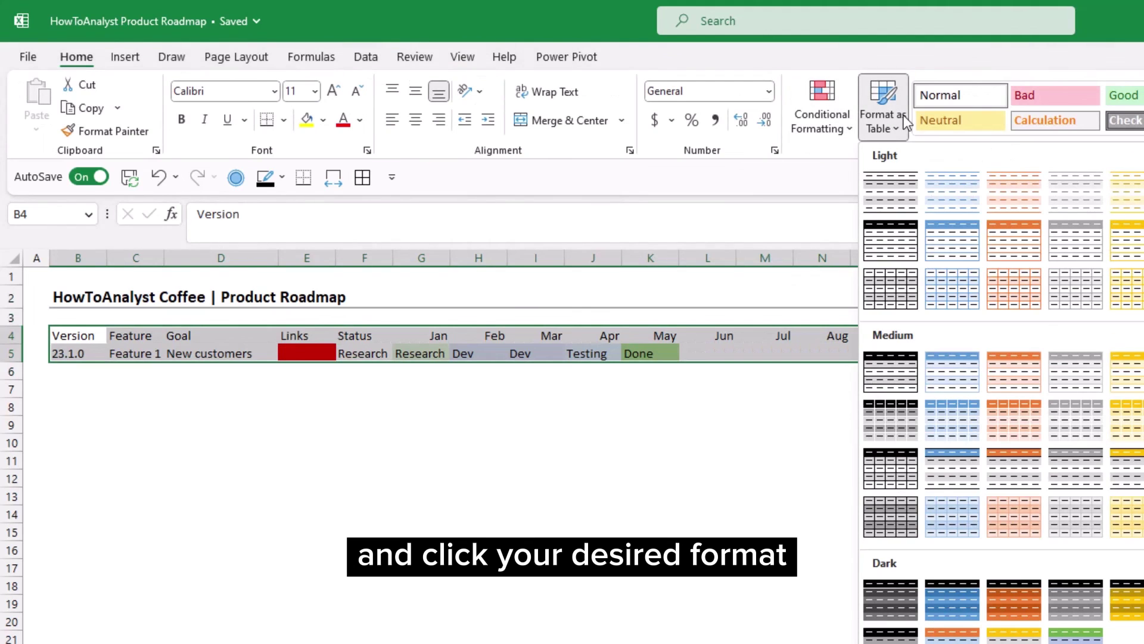
click(1077, 371)
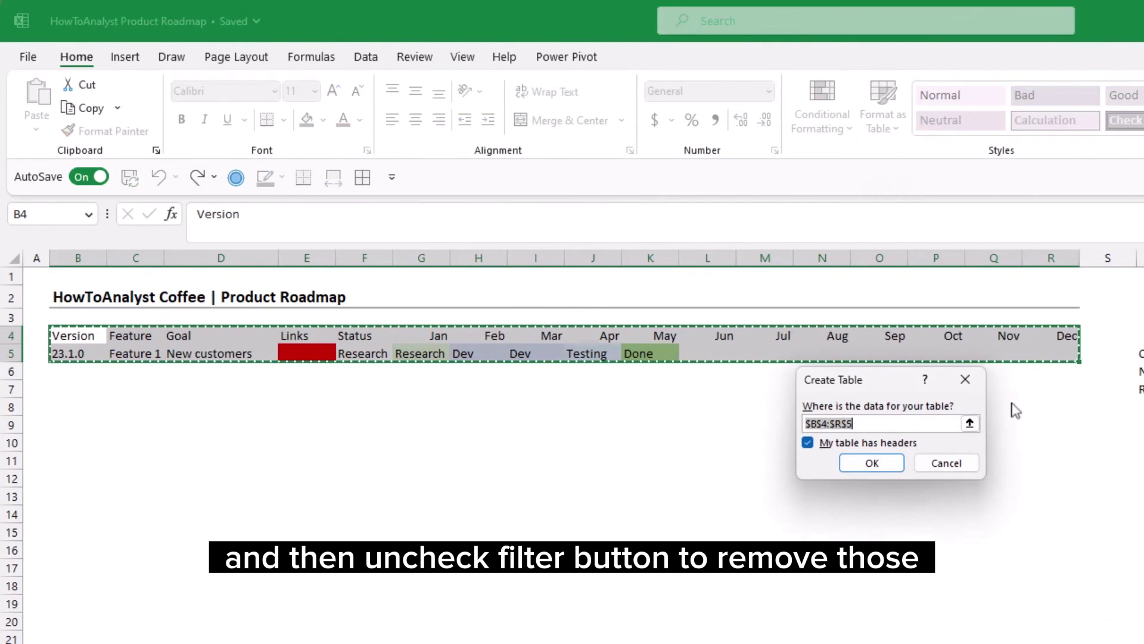
click(874, 462)
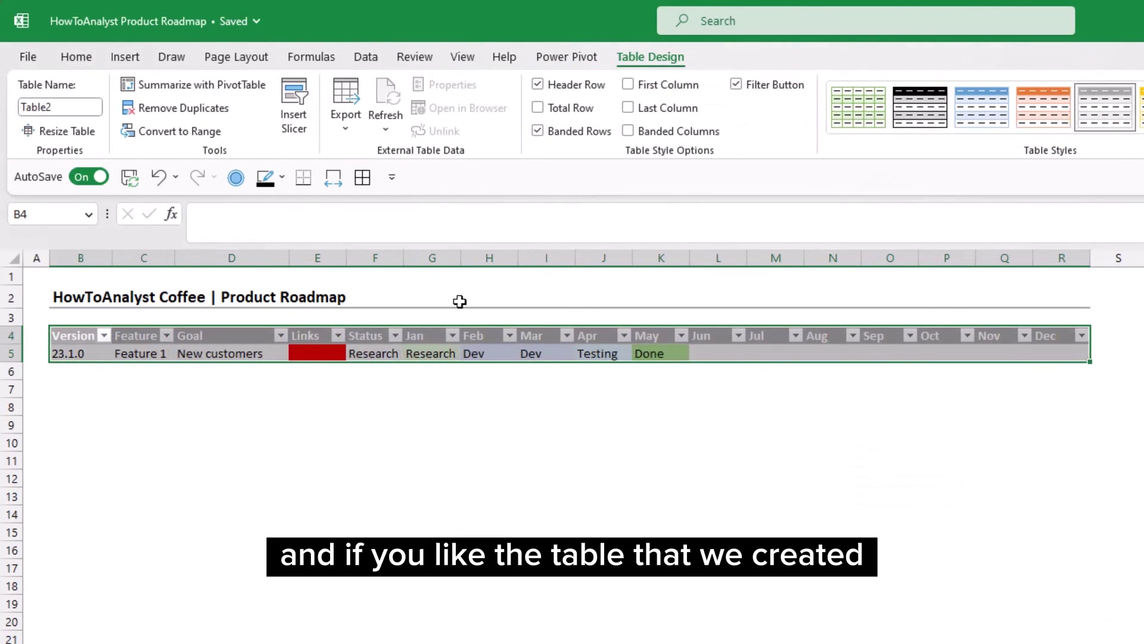
Turn off the Filter Button option for Table2's headers.
click(739, 84)
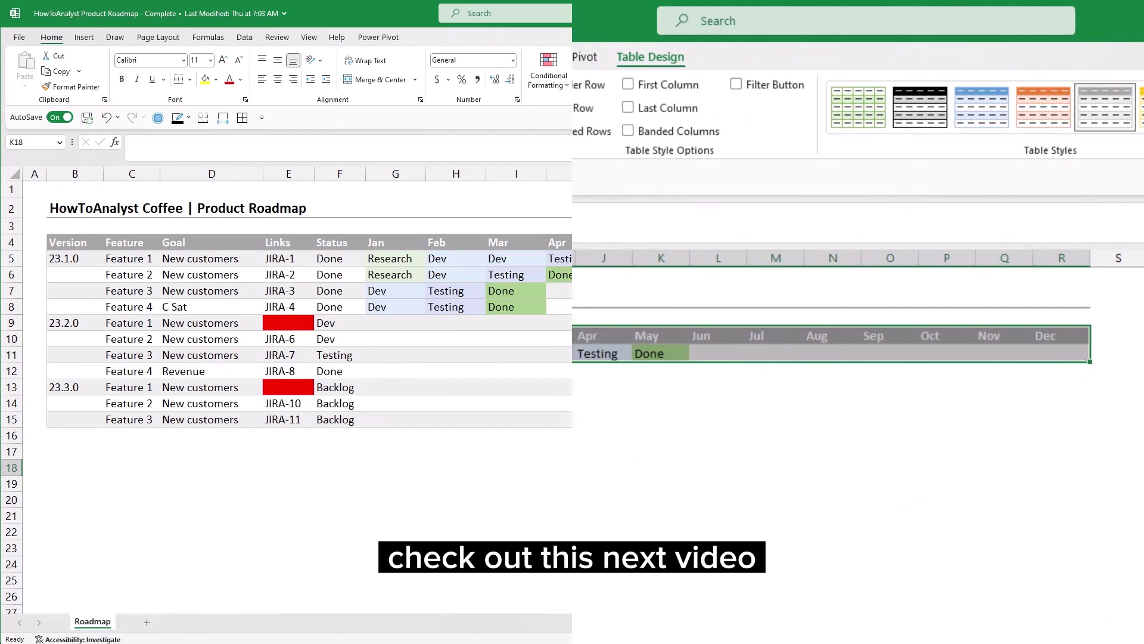